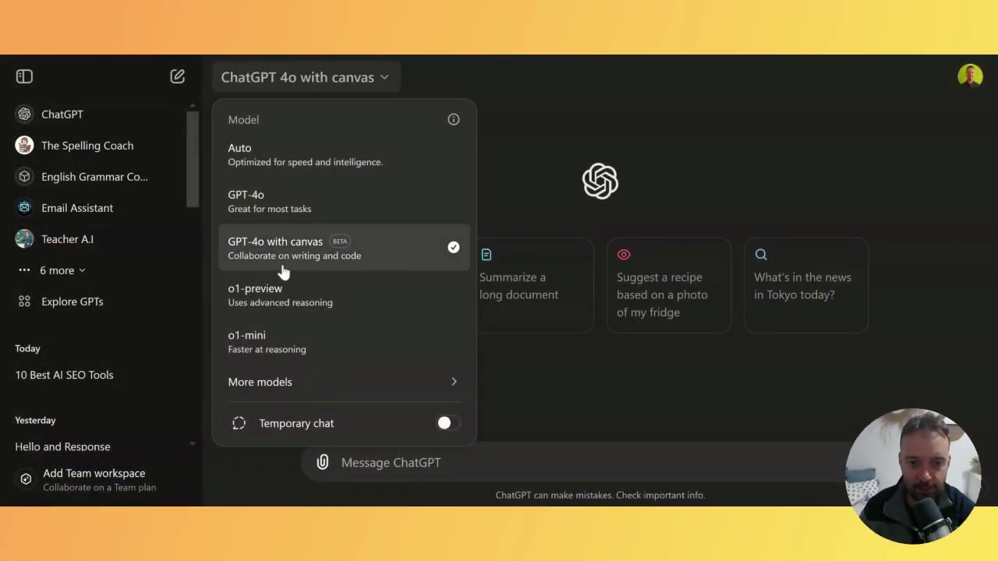
Choose the GPT-4o with canvas model and request an SEO article called "10 best ai SEO tools"
click(308, 256)
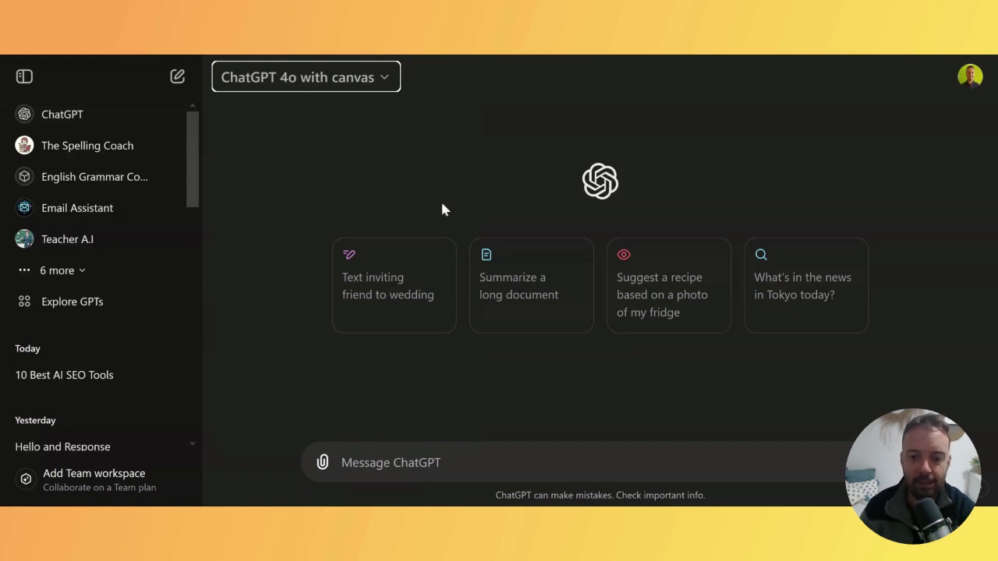
click(489, 462)
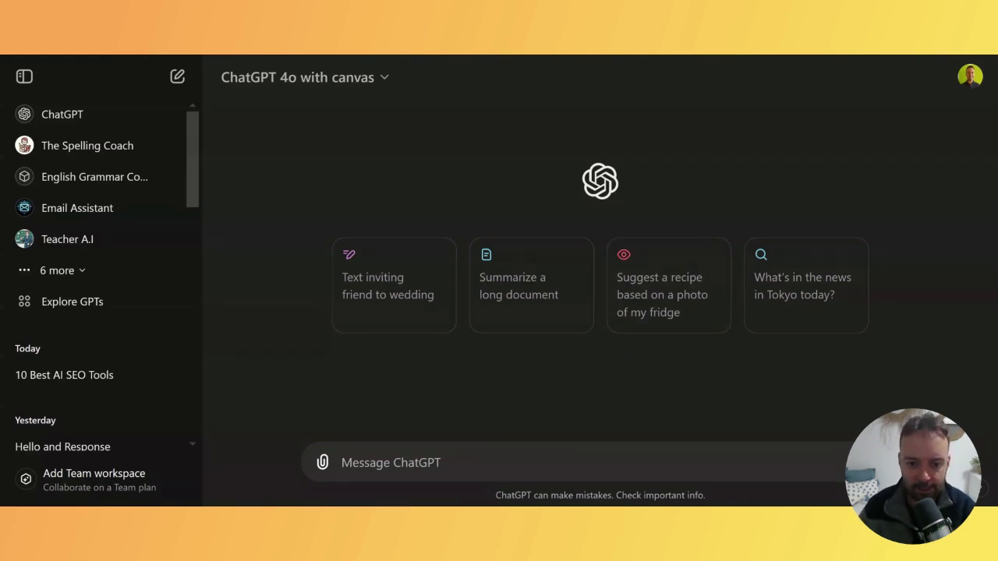
text(Write me an SEO article.)
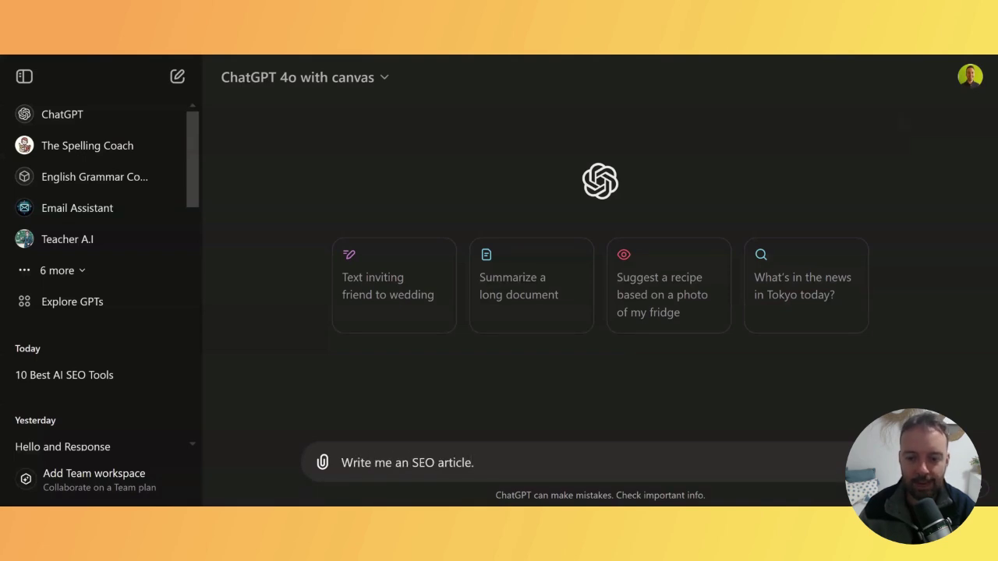
text( called 10)
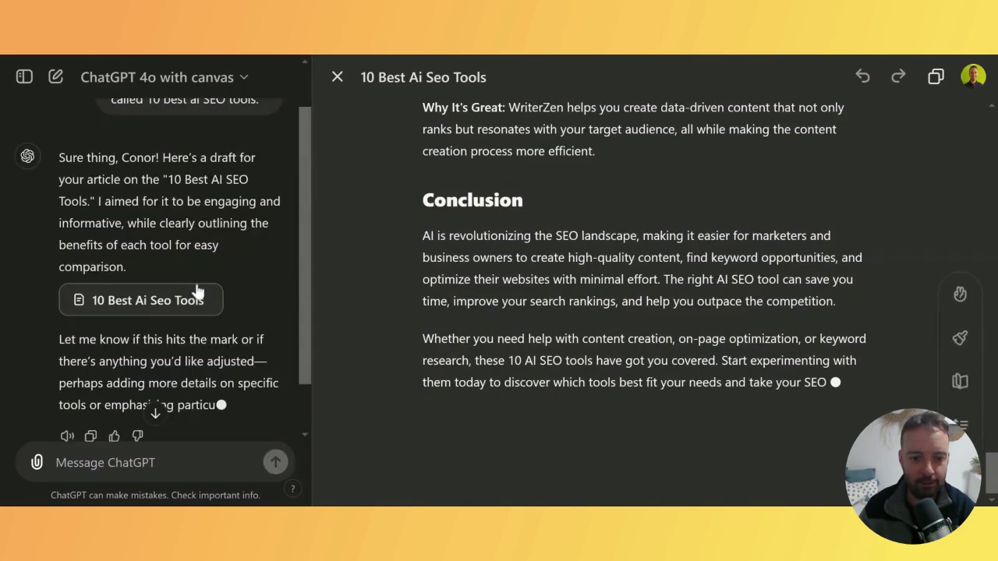
Read through the generated article draft from its conclusion back to the introduction and the Surfer SEO section
scroll(196, 331, down, 1)
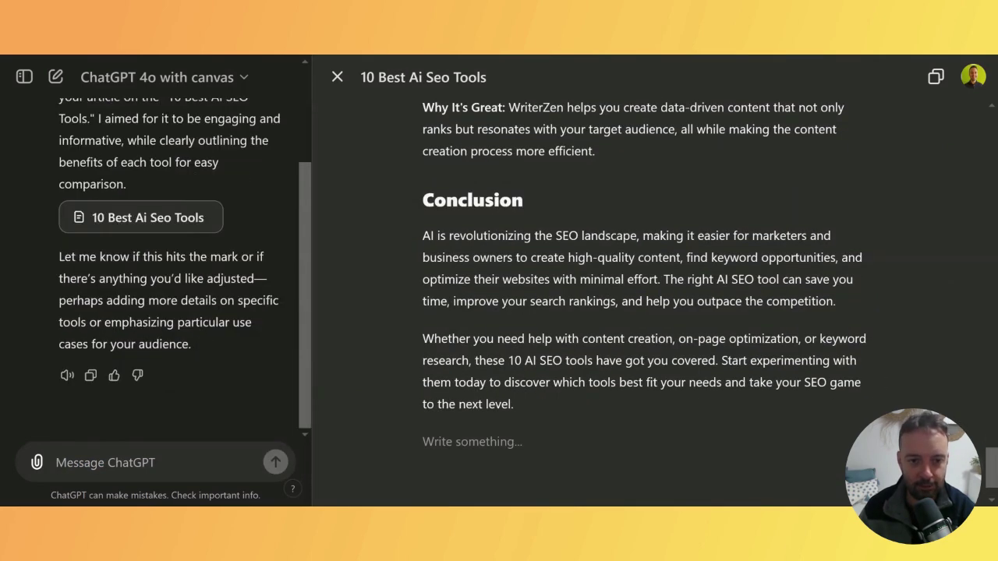
scroll(191, 339, up, 2)
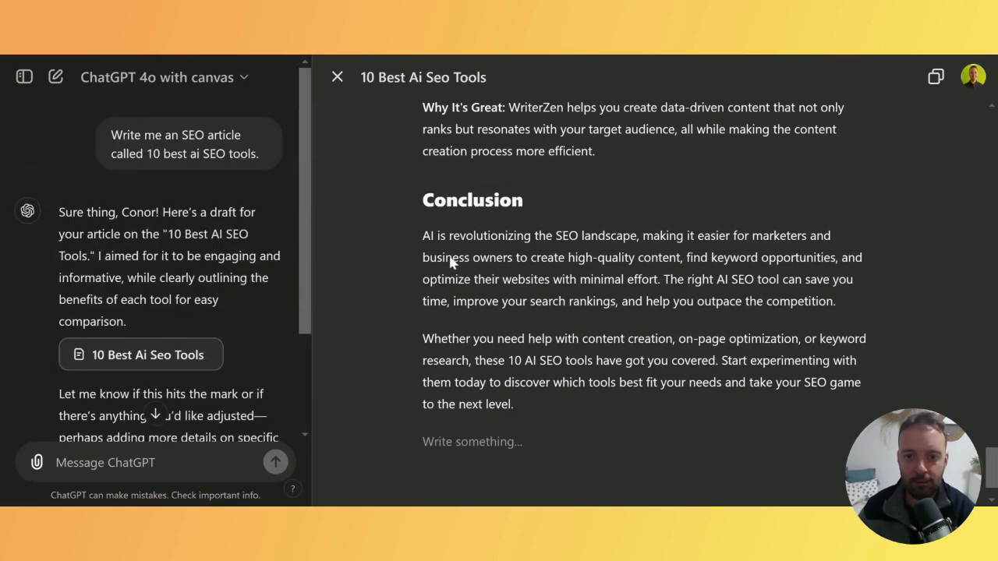
scroll(452, 263, up, 10)
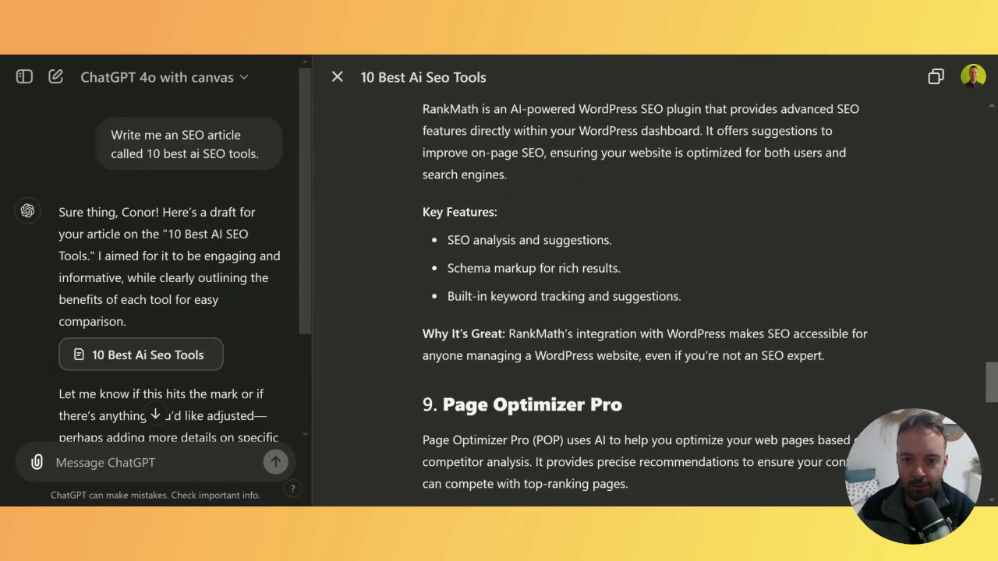
scroll(876, 96, up, 8)
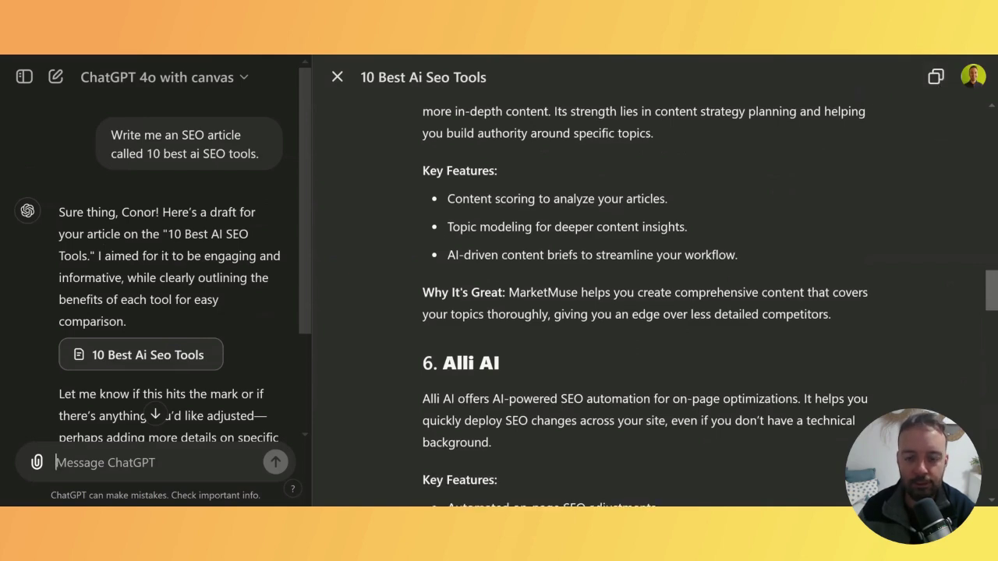
scroll(655, 312, up, 10)
scroll(655, 312, up, 8)
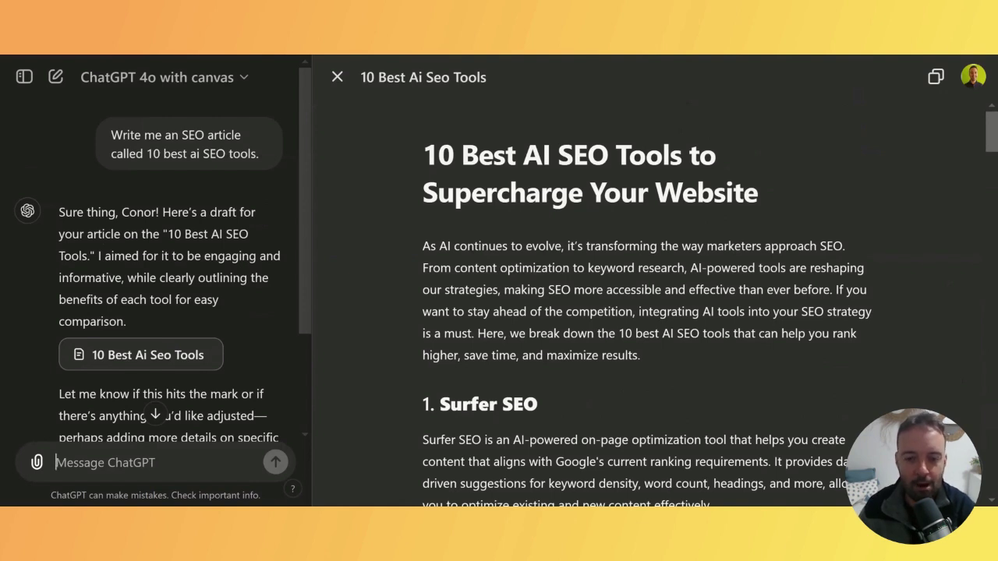
scroll(655, 312, down, 1)
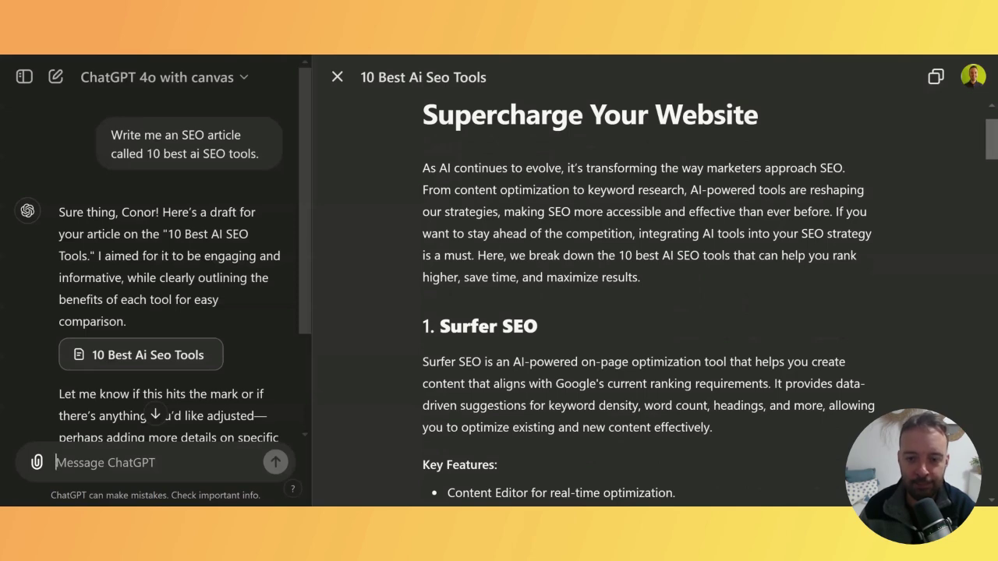
scroll(655, 311, down, 1)
scroll(655, 311, down, 1)
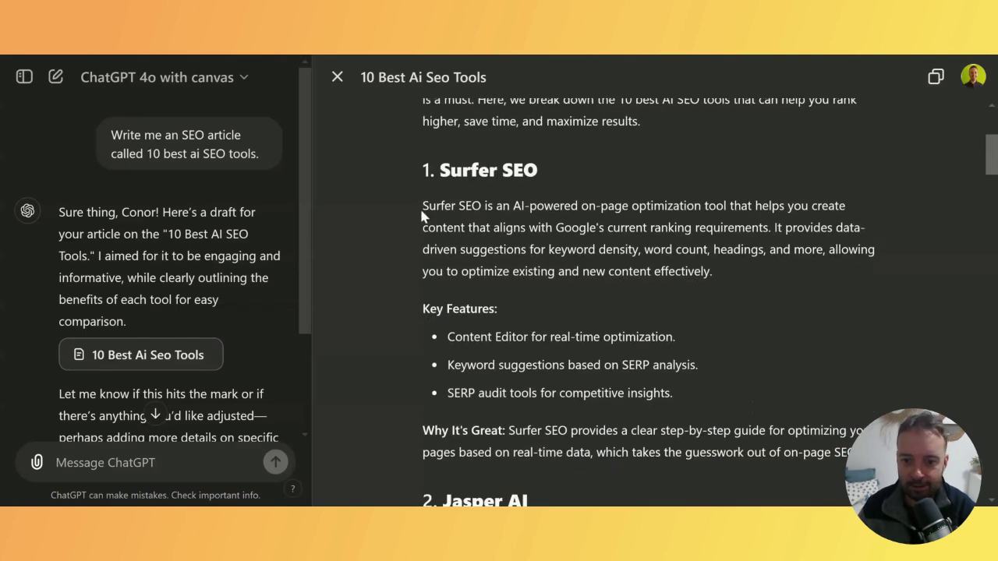
drag(423, 206, 854, 452)
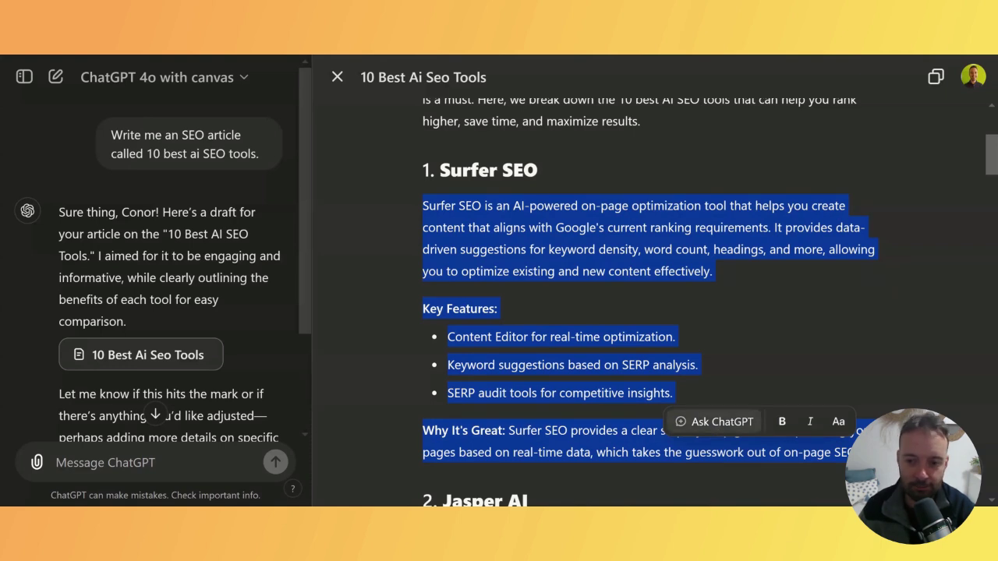
click(721, 421)
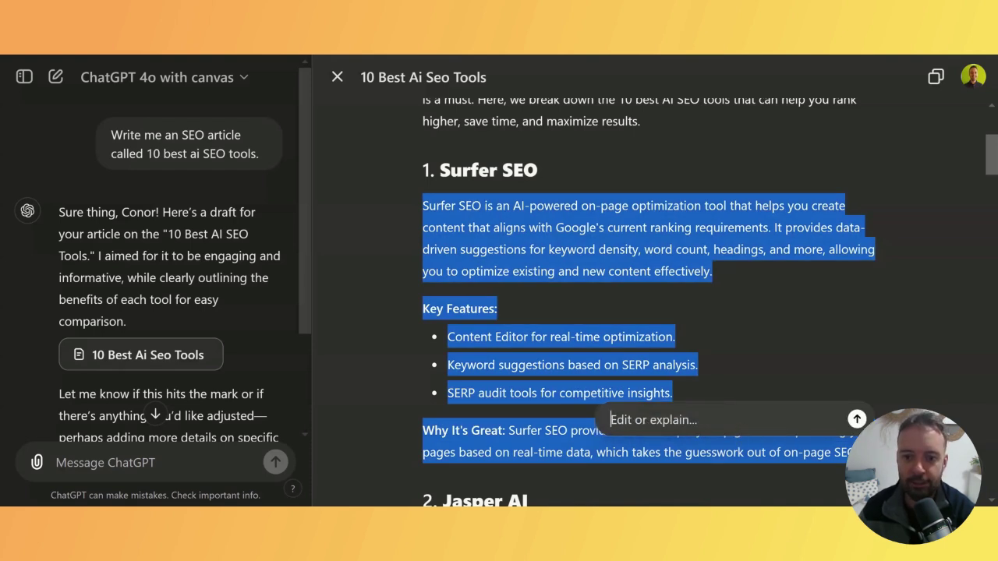
click(640, 271)
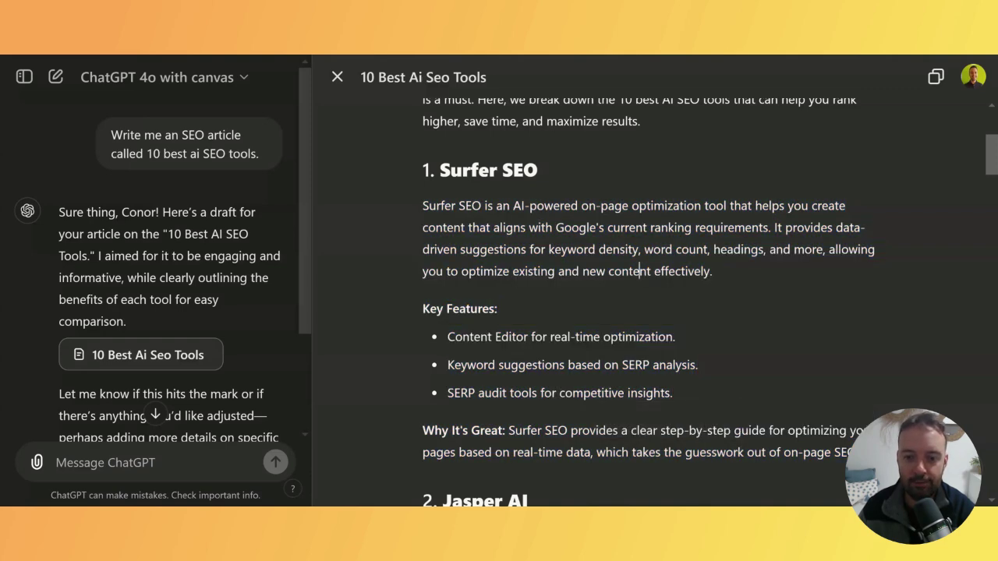
Select the whole Jasper AI section and submit the inline request "Replace Jasper AI with journalist AI."
scroll(647, 304, down, 2)
scroll(647, 304, down, 2)
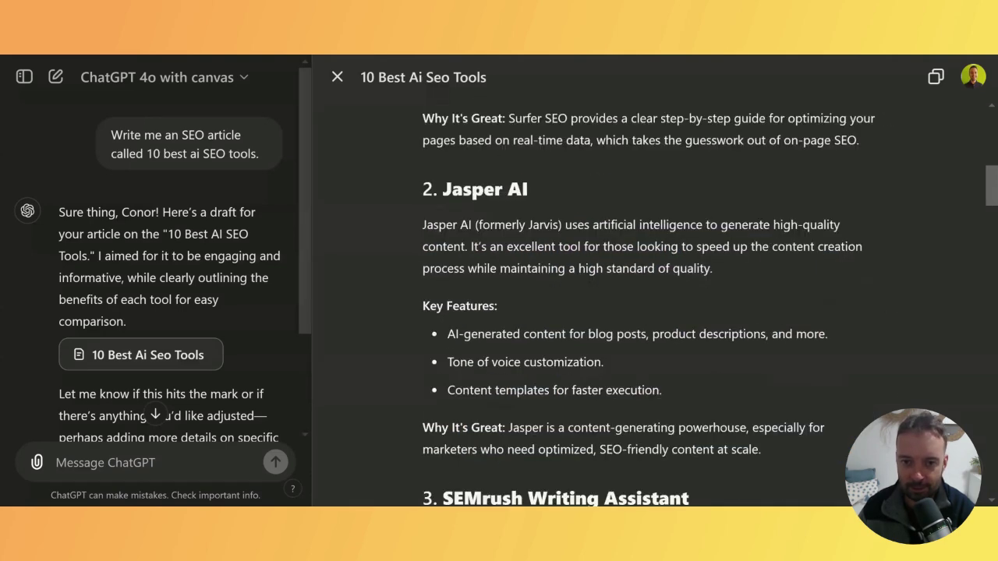
drag(761, 450, 416, 191)
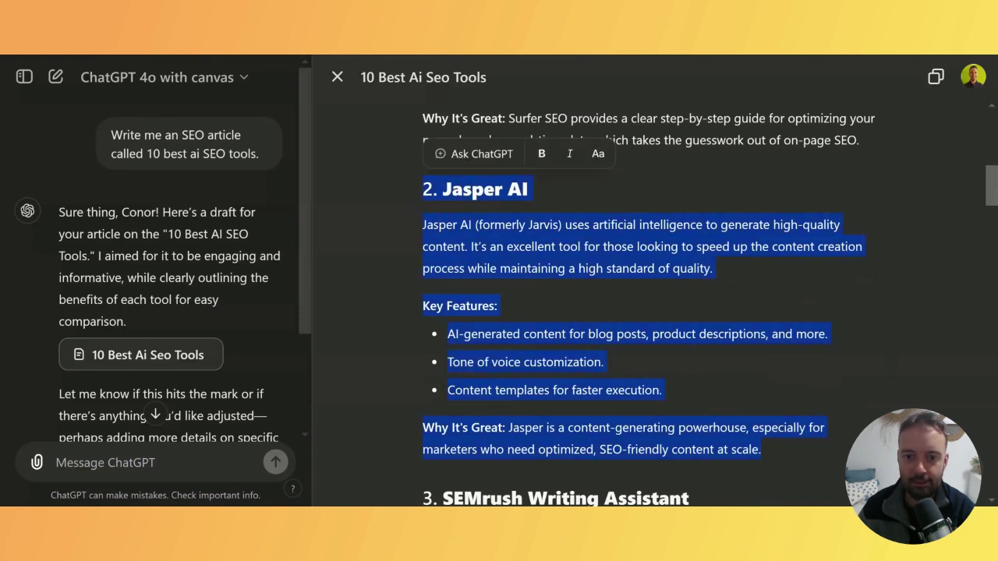
click(474, 154)
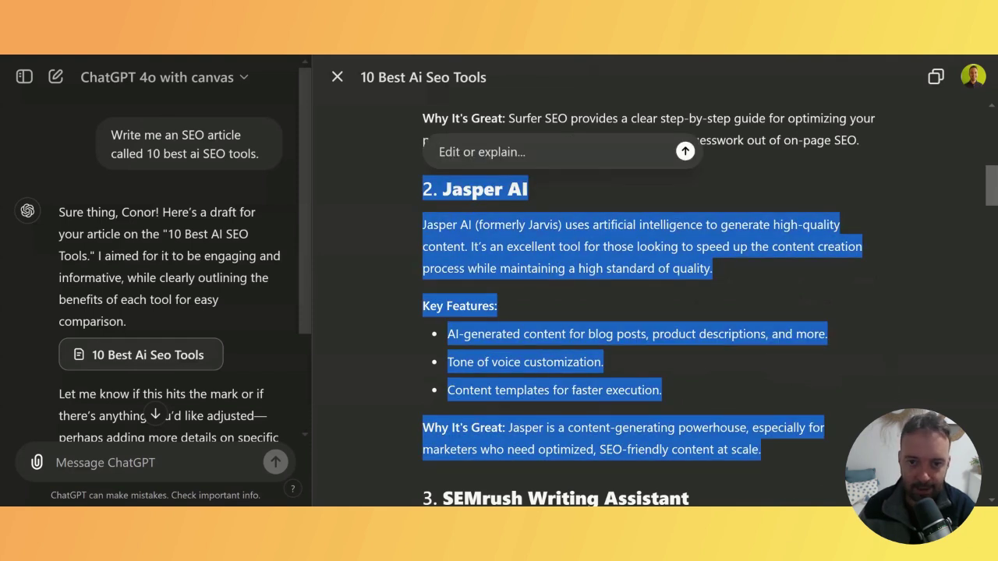
text(Replace Jasper a)
key(BackSpace)
text(AI with journalist AI.)
key(Return)
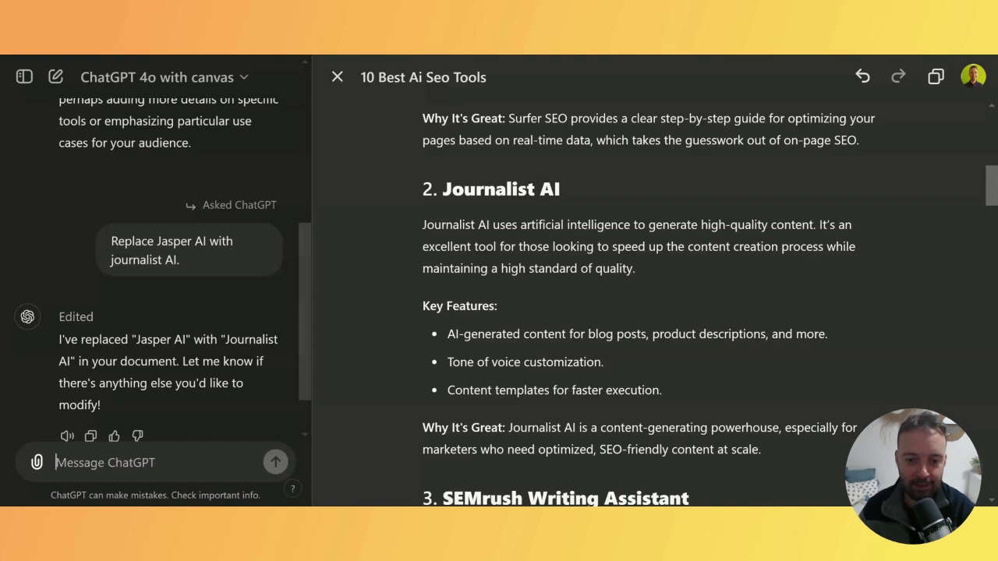
Review the remaining tool sections of the article, from the second entry through Alli AI and Clearscope
scroll(648, 304, down, 10)
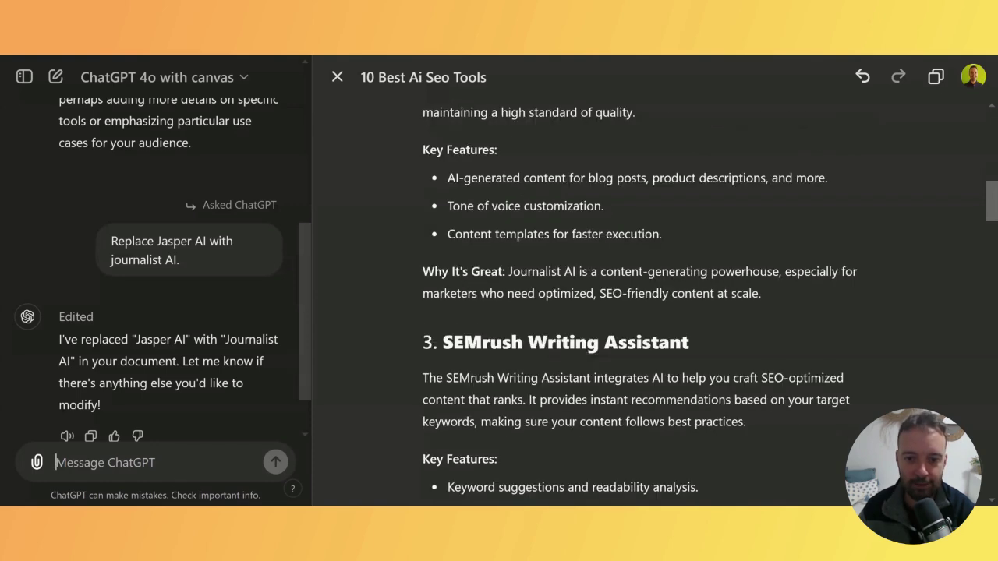
scroll(647, 305, down, 5)
scroll(647, 304, up, 2)
scroll(647, 304, down, 2)
scroll(647, 304, down, 3)
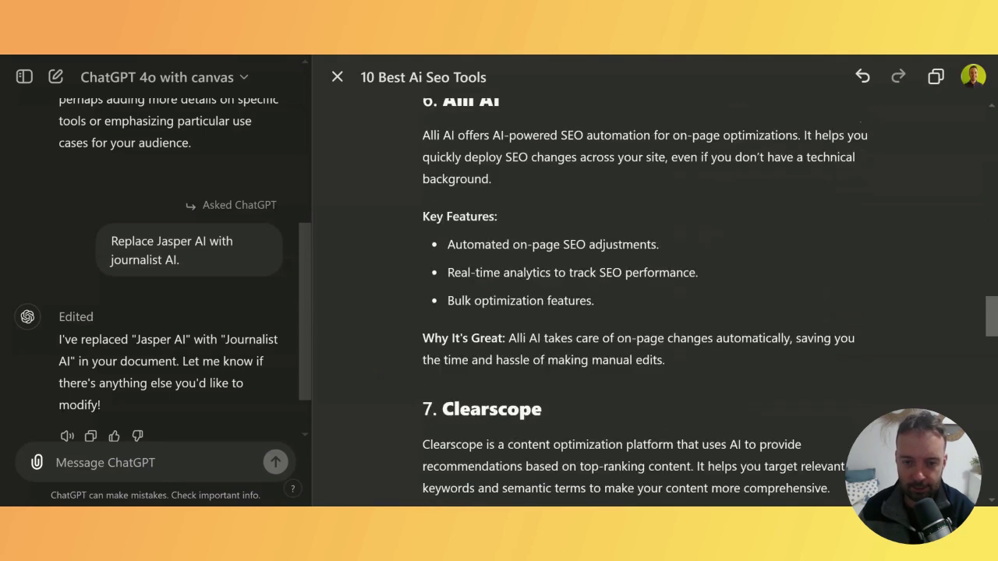
scroll(647, 304, up, 3)
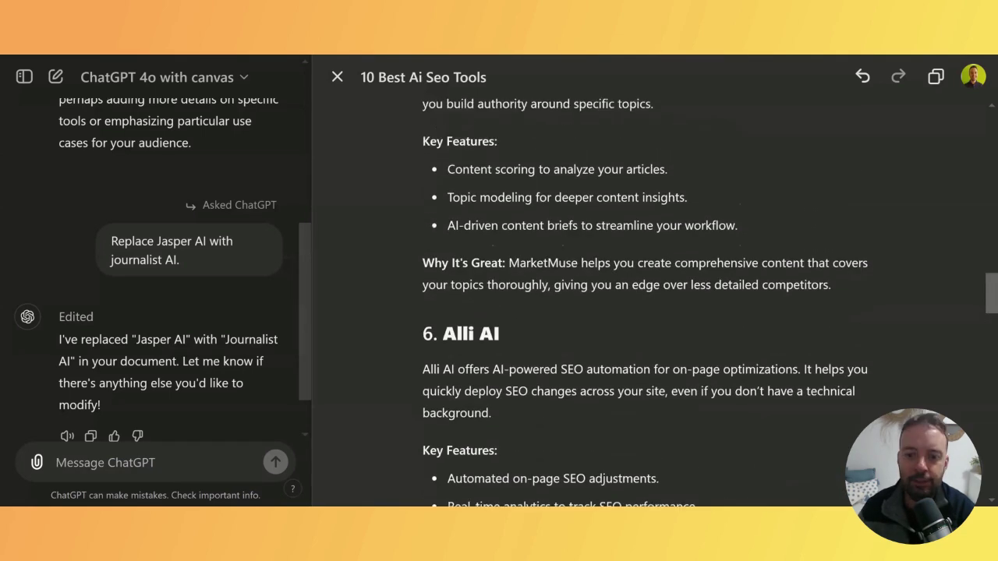
scroll(647, 304, down, 1)
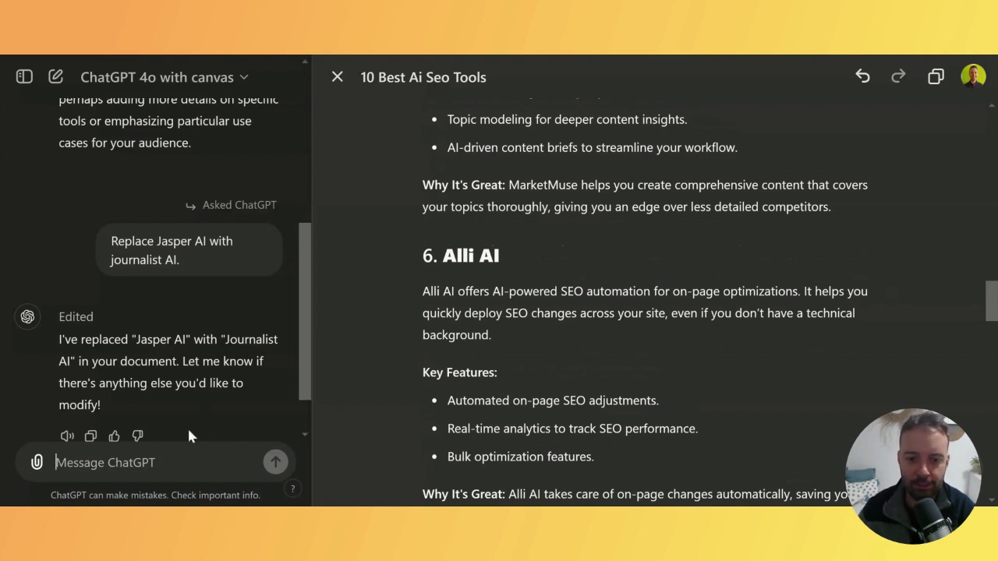
Request an article rewrite with less content optimization and more automation, featuring tools like Journalist AI and Koala Writer that link to a WordPress website
text(Rewrite)
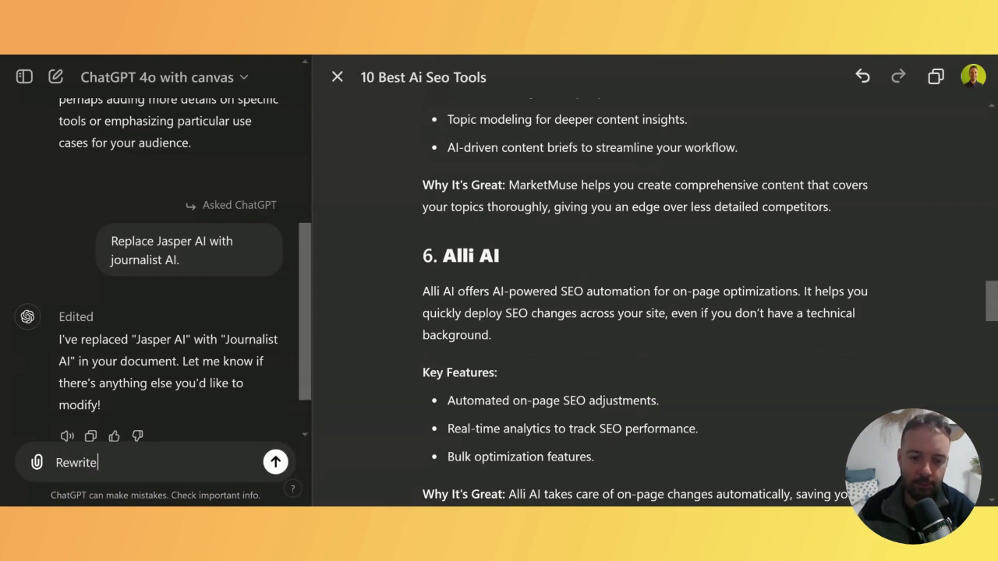
text( the article and focus less on)
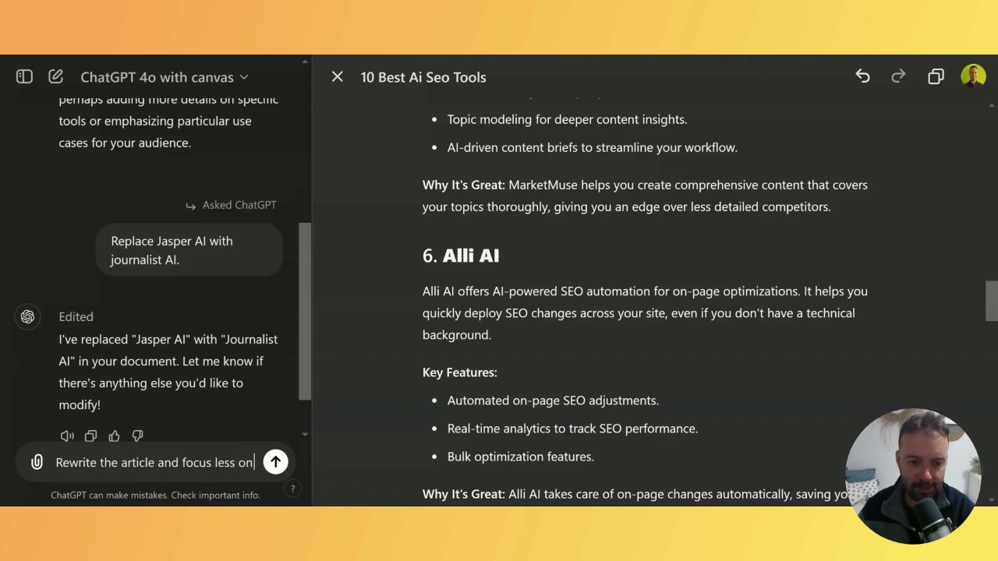
text( content optimization and more on automation so)
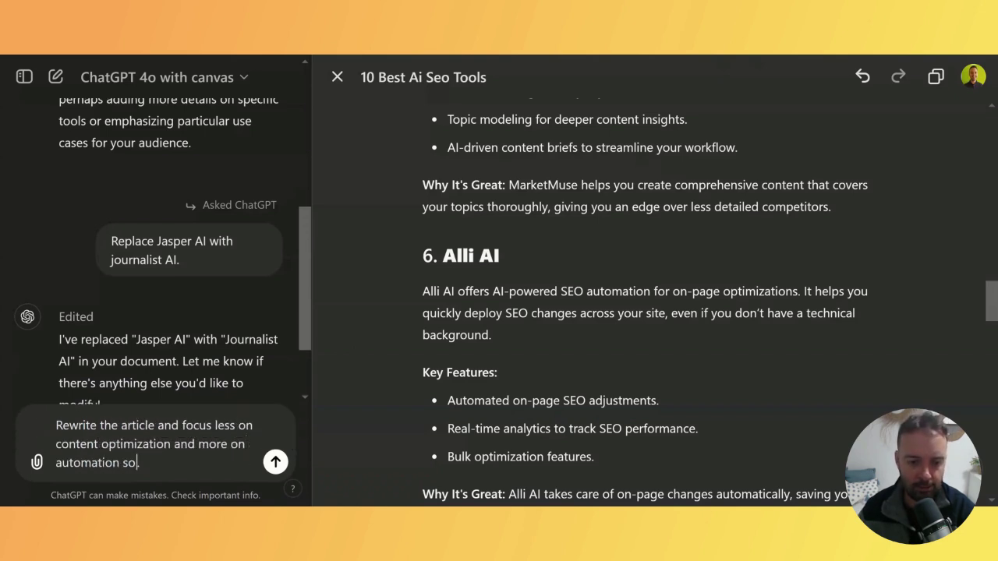
text( tools like journalist Ai and)
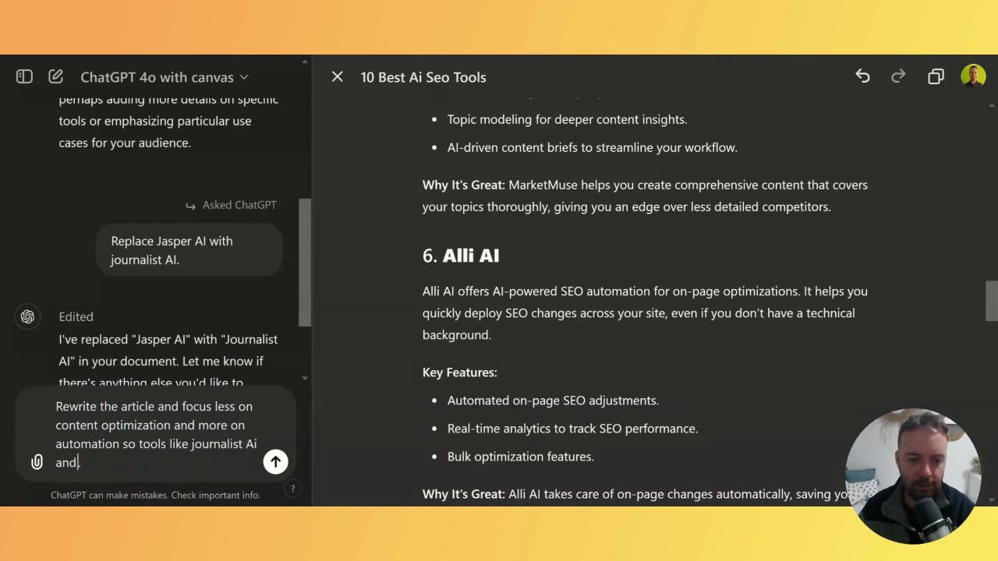
text( koala writer that allow)
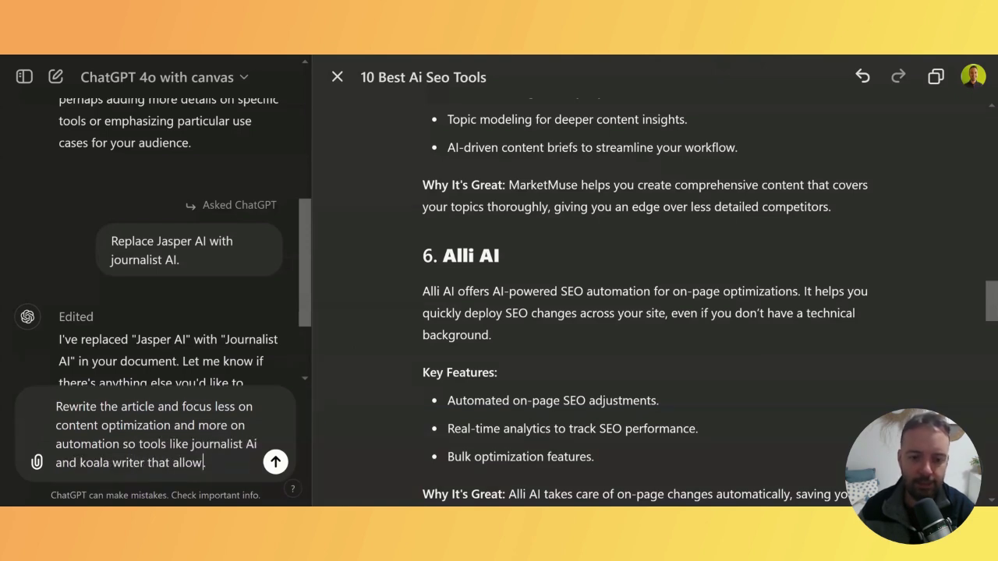
text( you to link to your WordPress website.)
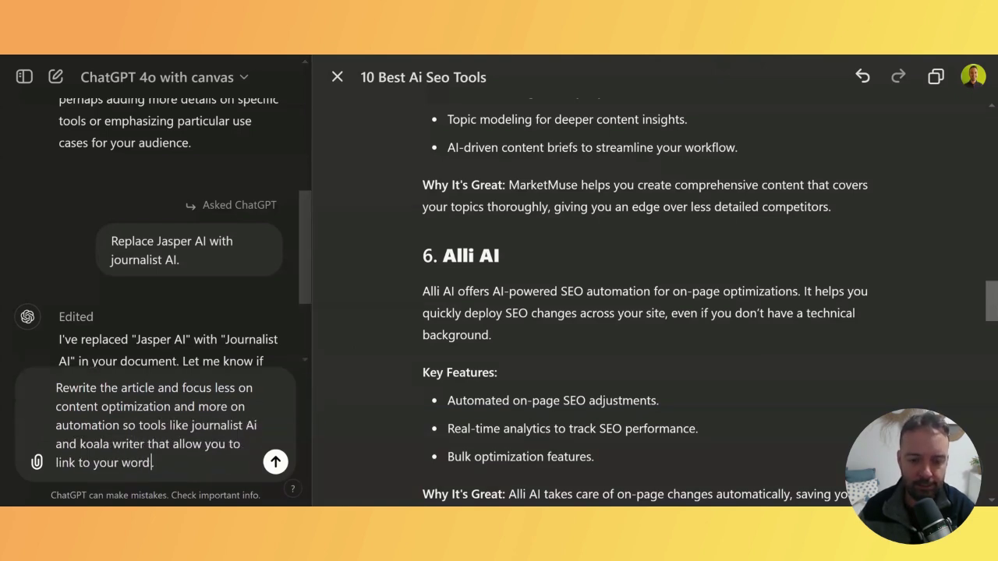
key(Return)
scroll(566, 234, down, 2)
text(okay you can just see it it's e)
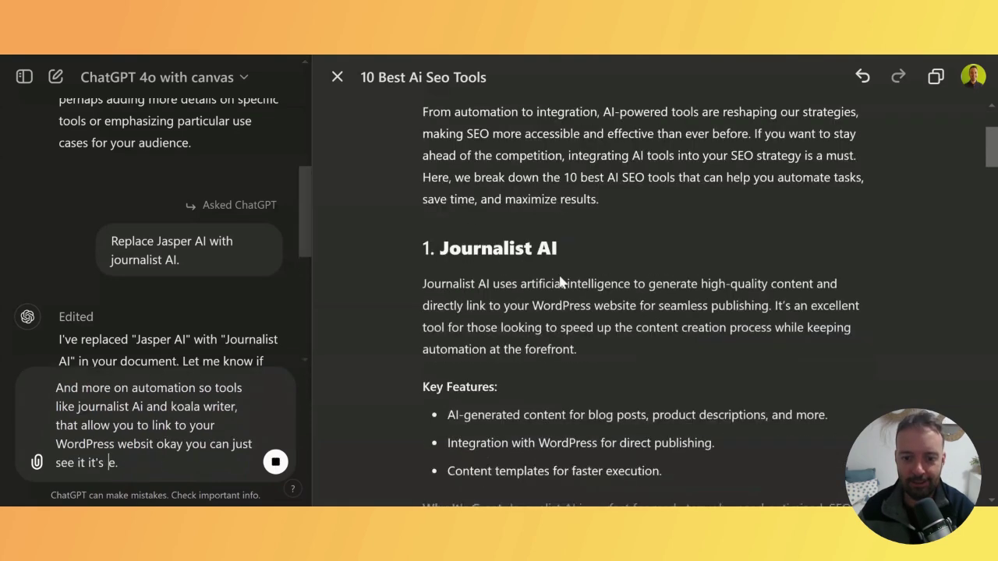
scroll(560, 281, down, 5)
text(literally just writing the Article like that)
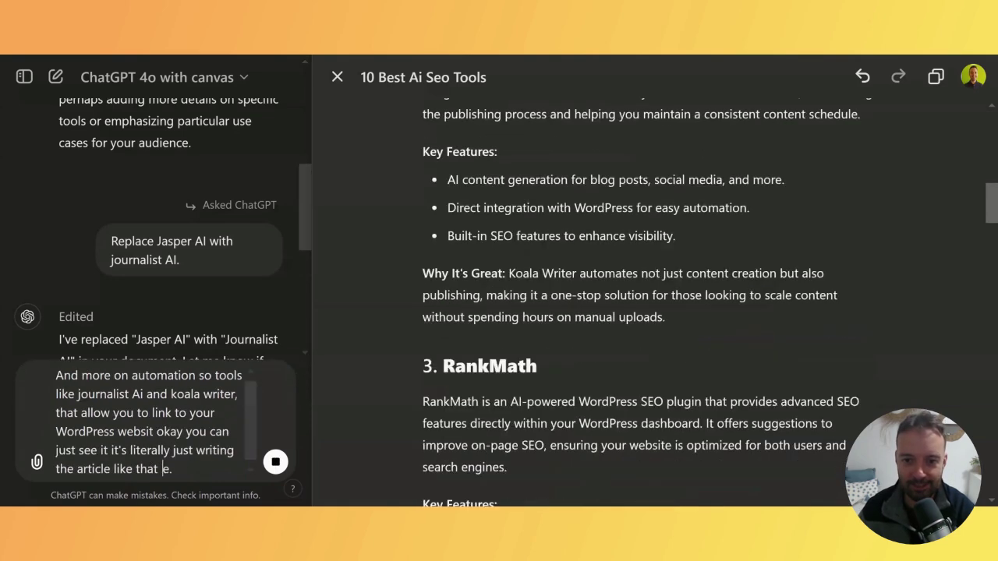
key(ctrl+a)
key(BackSpace)
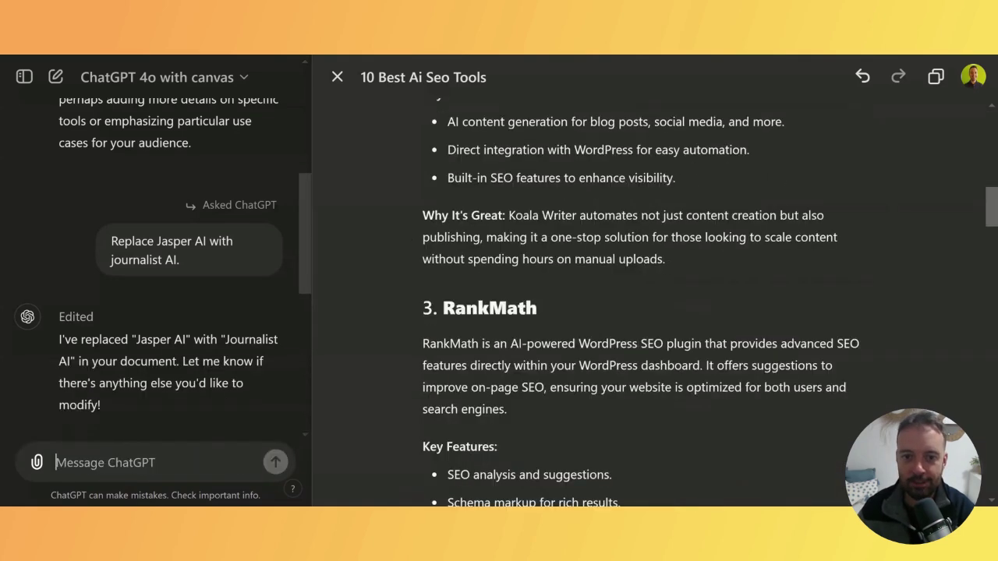
Select the Koala Writer section text and submit an inline request explaining all its features, including koala magnets, how to use the API and koala chat's benefits
scroll(647, 297, up, 3)
scroll(647, 297, up, 10)
scroll(647, 296, down, 10)
scroll(648, 305, down, 8)
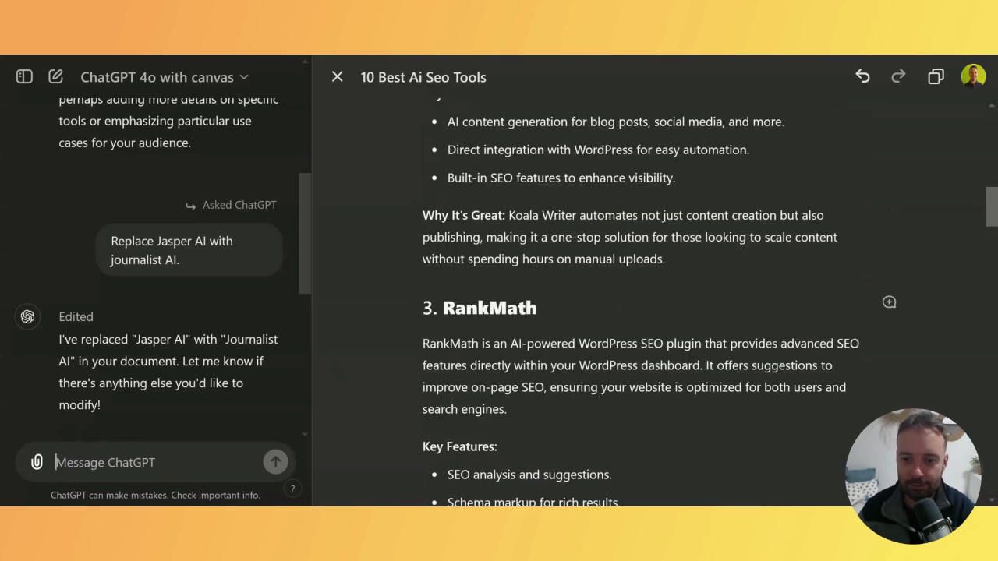
scroll(648, 304, up, 6)
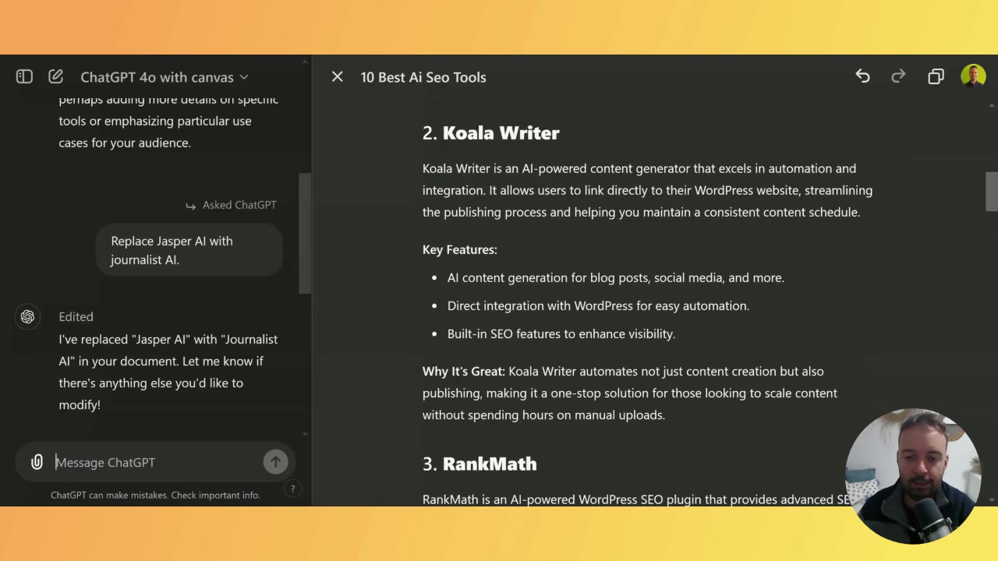
drag(577, 393, 411, 173)
click(474, 139)
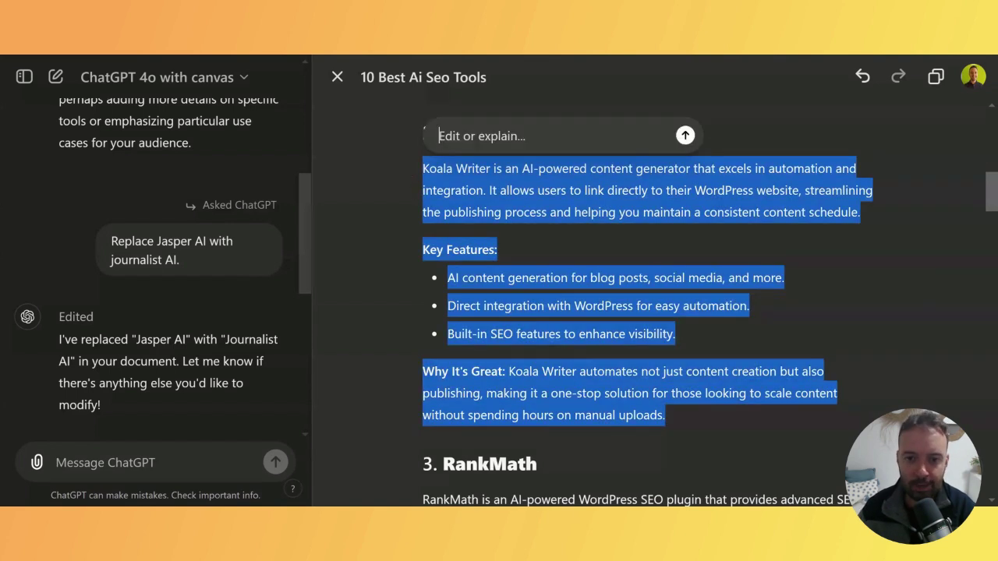
text(Explain all of the)
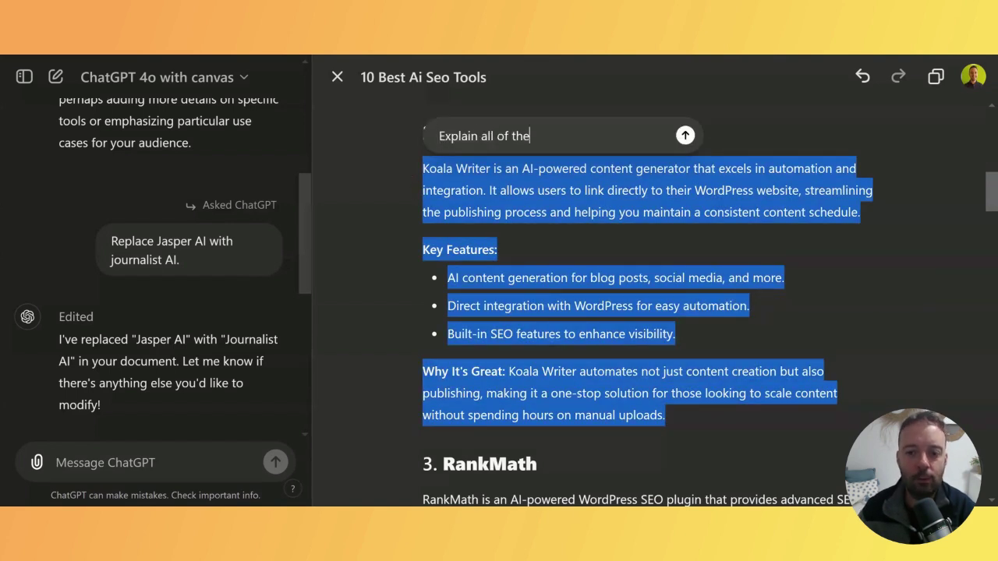
text( features of koala Rider, including koala magnets. How to use the API.)
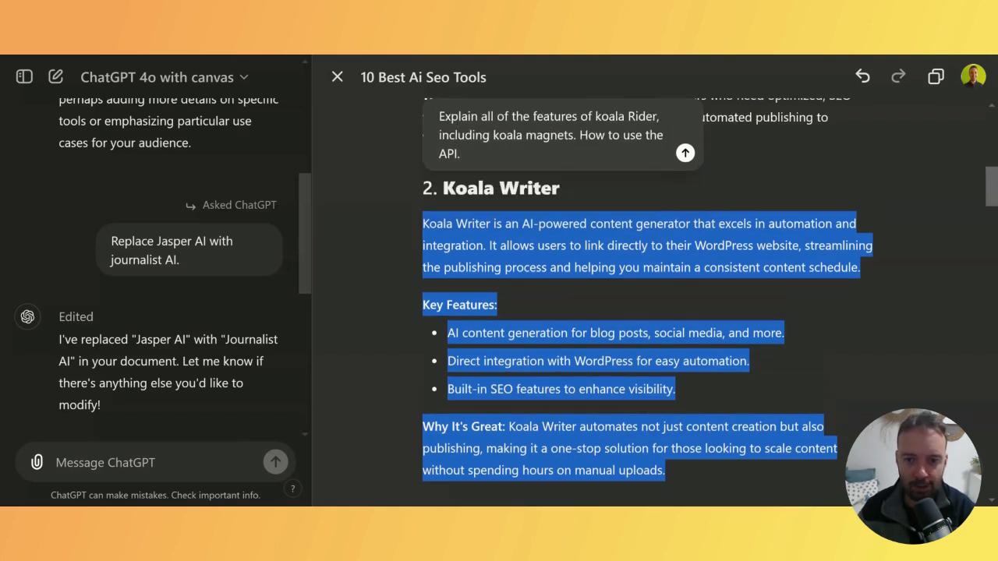
text( The benefits of koala chat.)
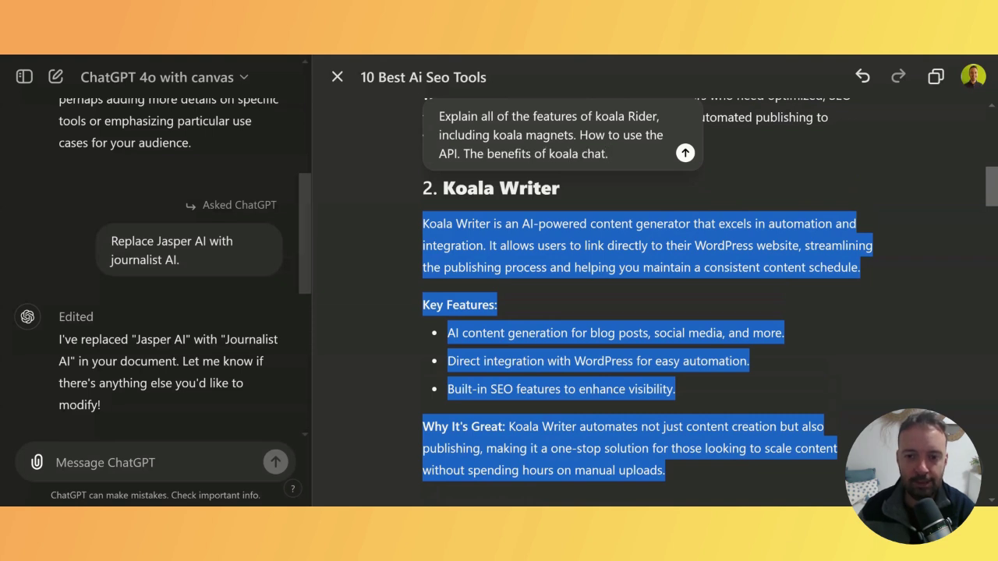
key(Return)
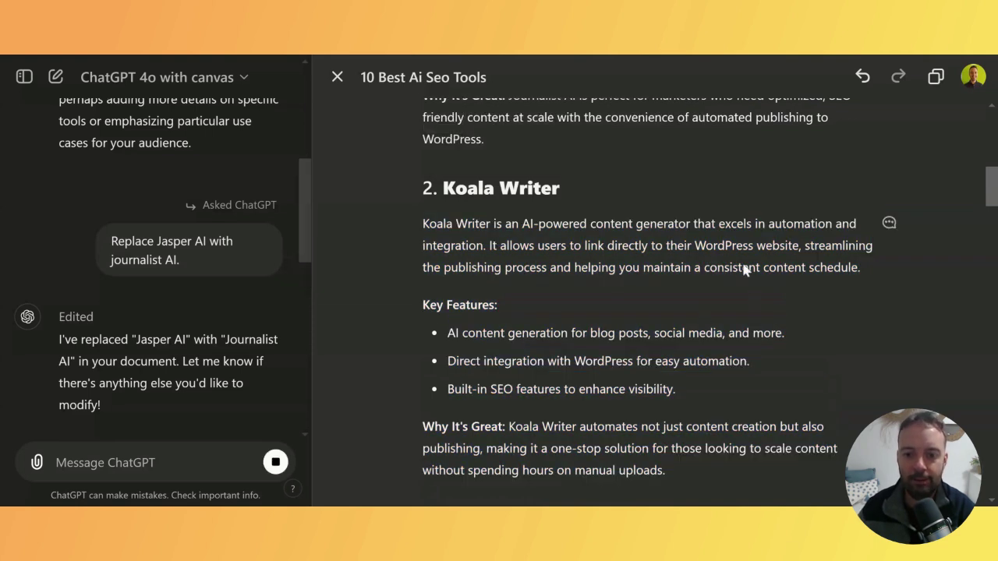
Request in the chat that the article be updated with this information and the Koala section made longer, including all of the extra information
scroll(278, 267, down, 2)
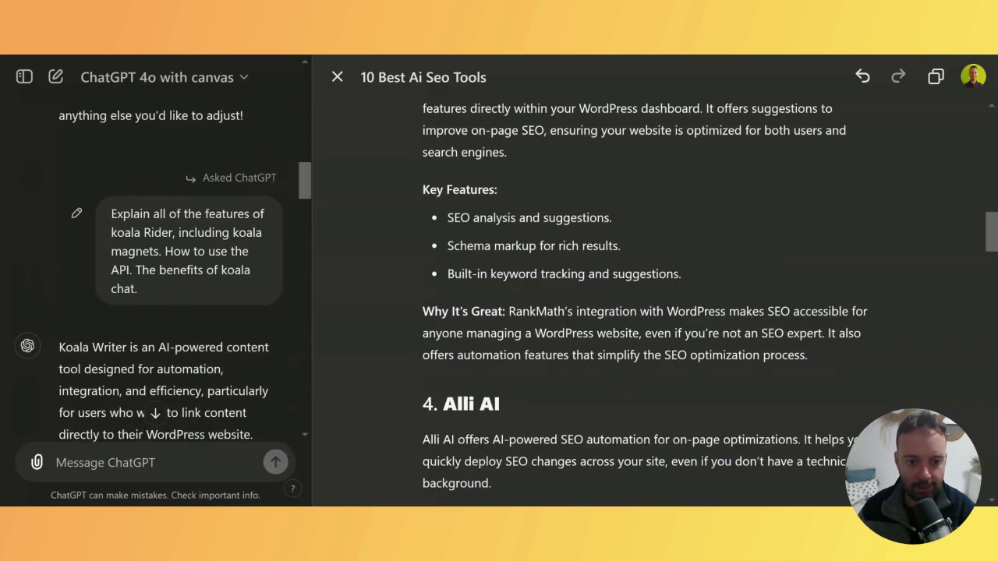
scroll(196, 293, down, 4)
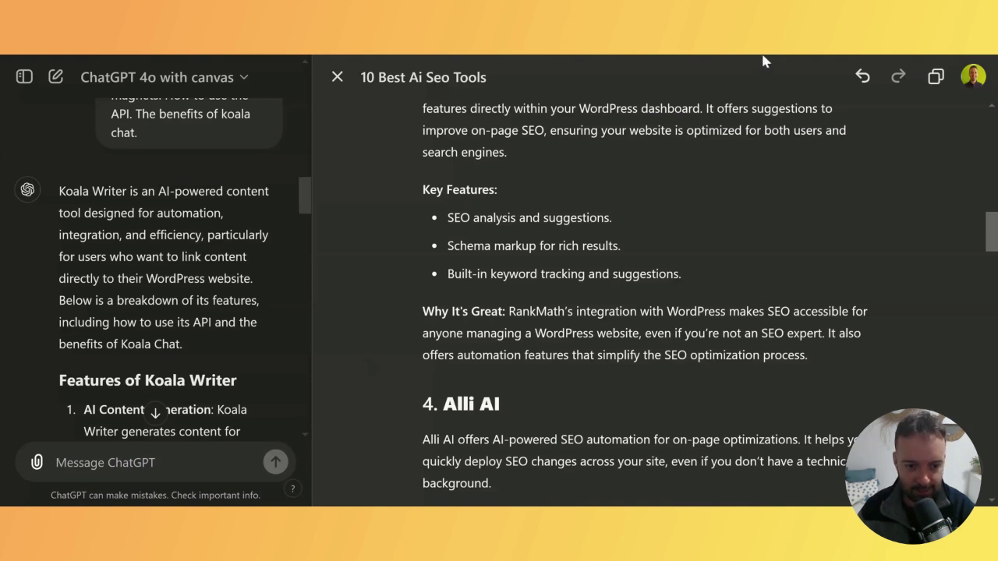
text(Can you update and edit?)
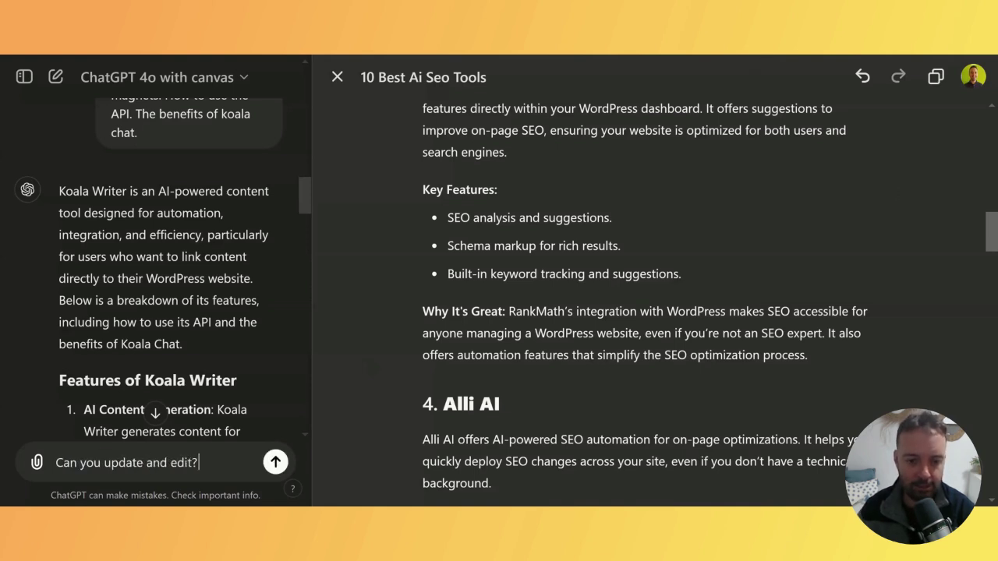
text( the article with this information and)
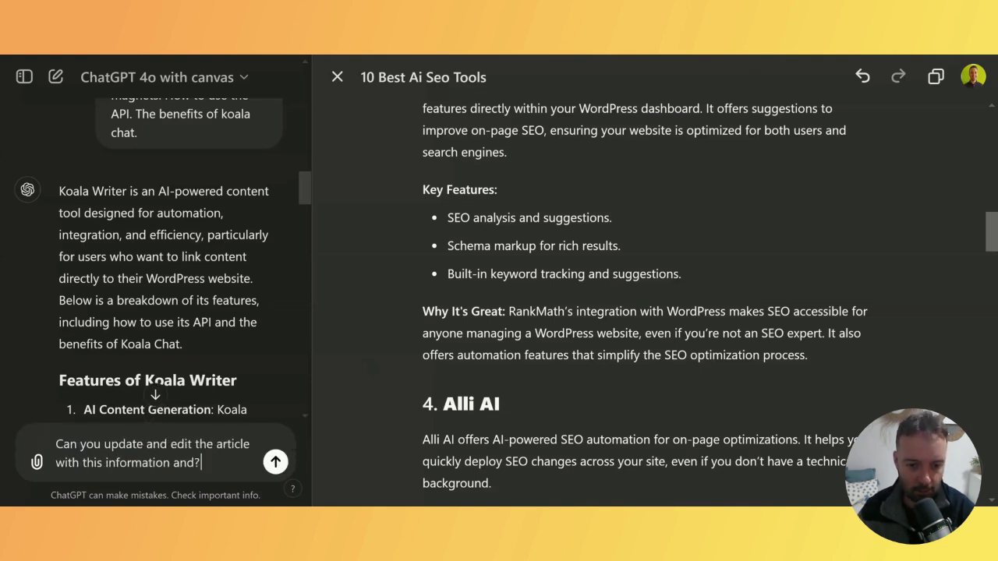
text( make the section on koala Rider)
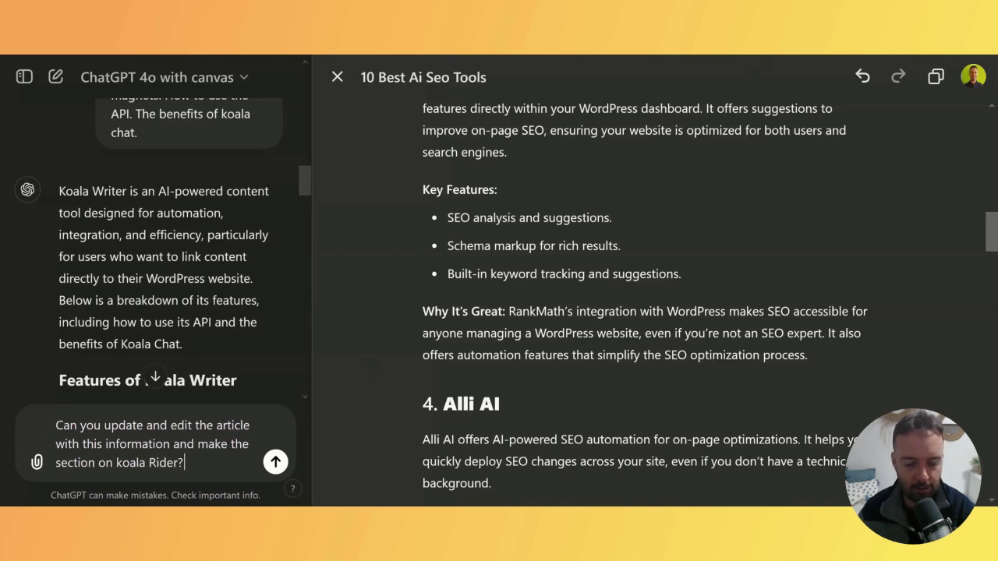
text( longer, including all of this)
text( extra information)
key(Return)
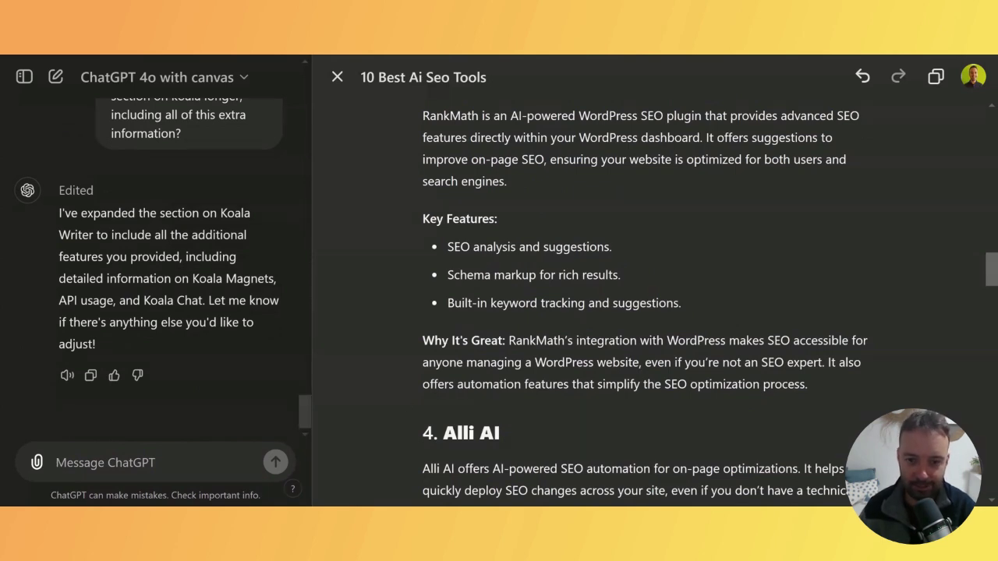
Request the same for all items on the list, researching two to three extra unique features of each tool and going more in depth about them
text(Can you do the same?)
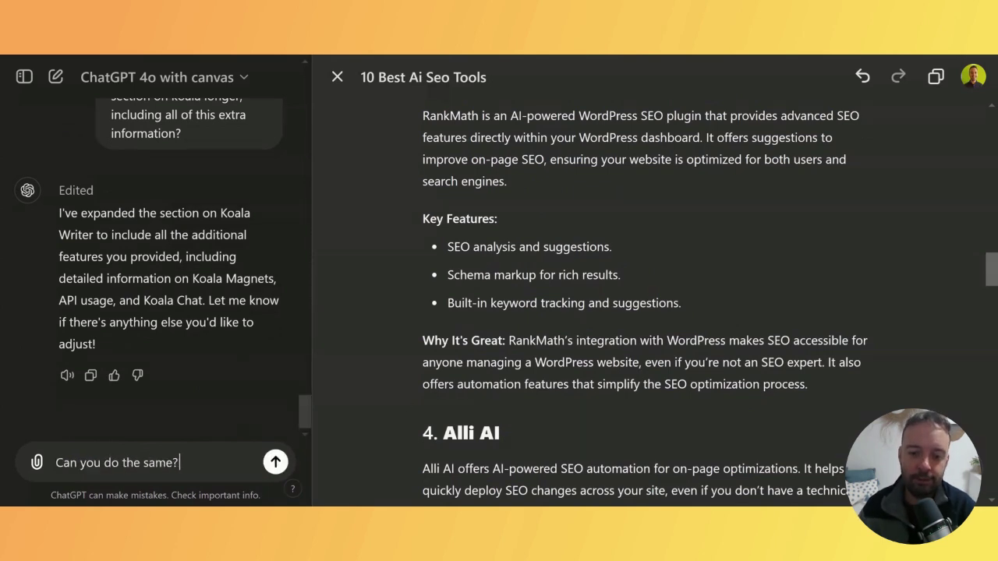
key(Left)
text(for all of the items on the list ago,)
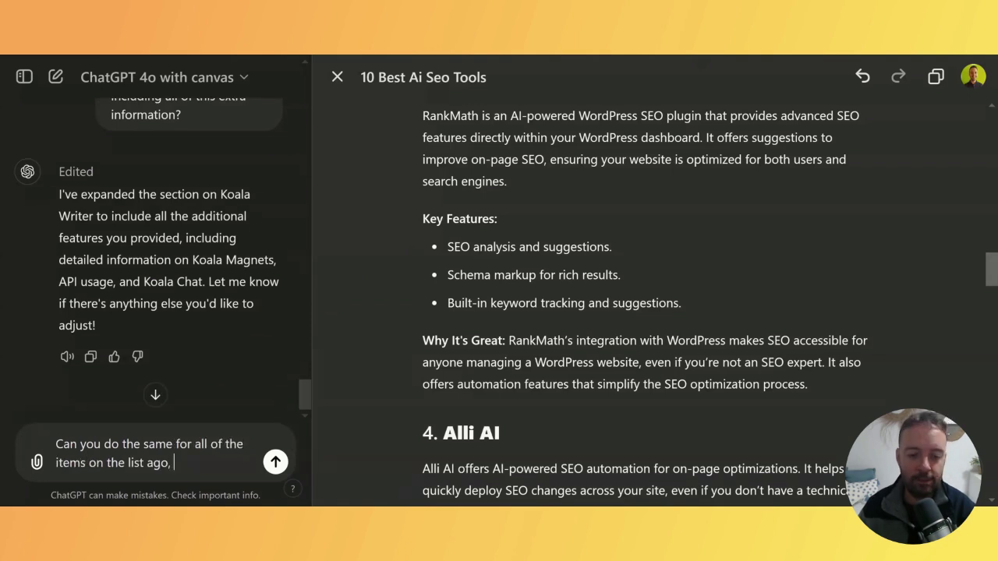
text( research)
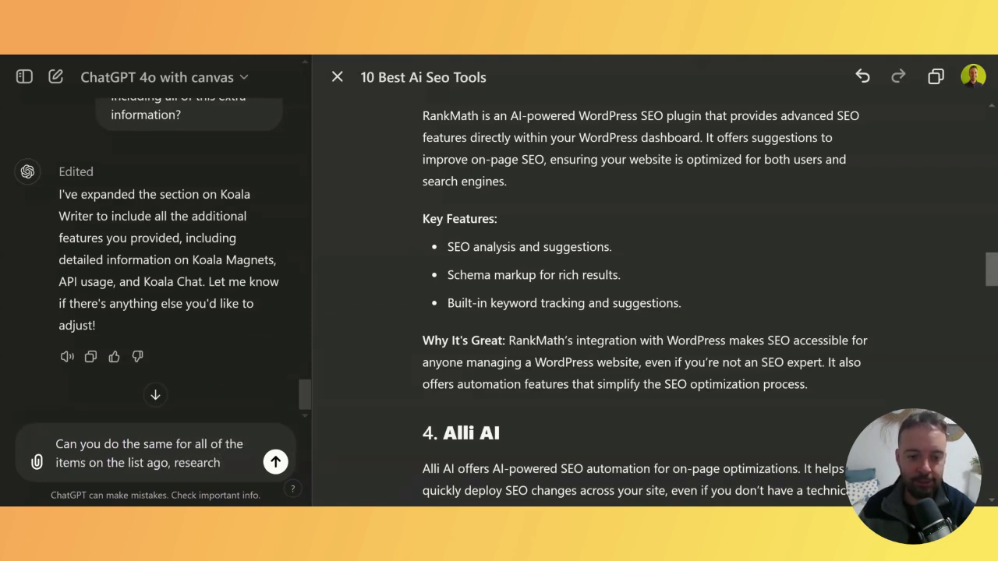
text( two to three extra features un)
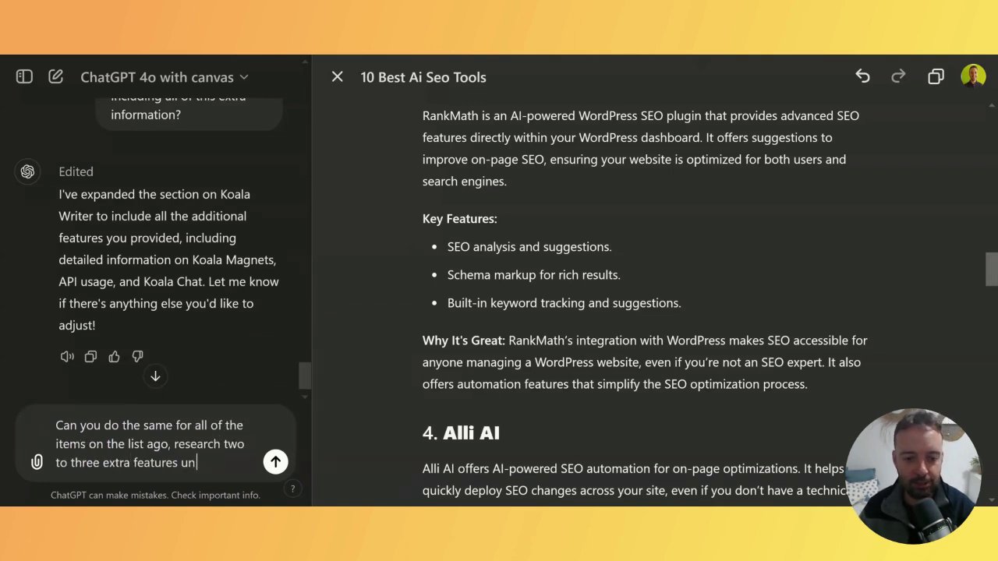
text(ique features that each tool has)
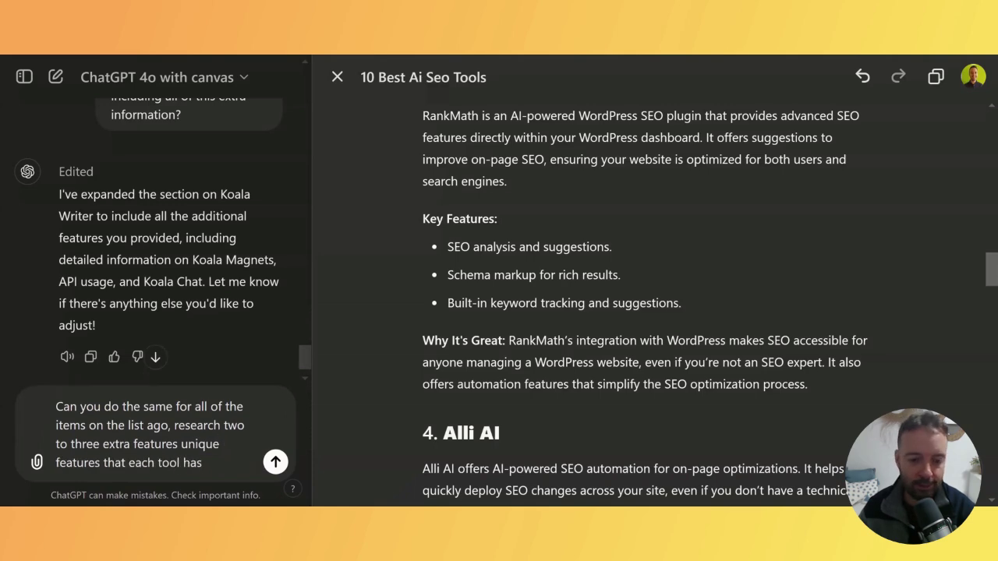
text( and)
text(go more in depth about them)
key(Return)
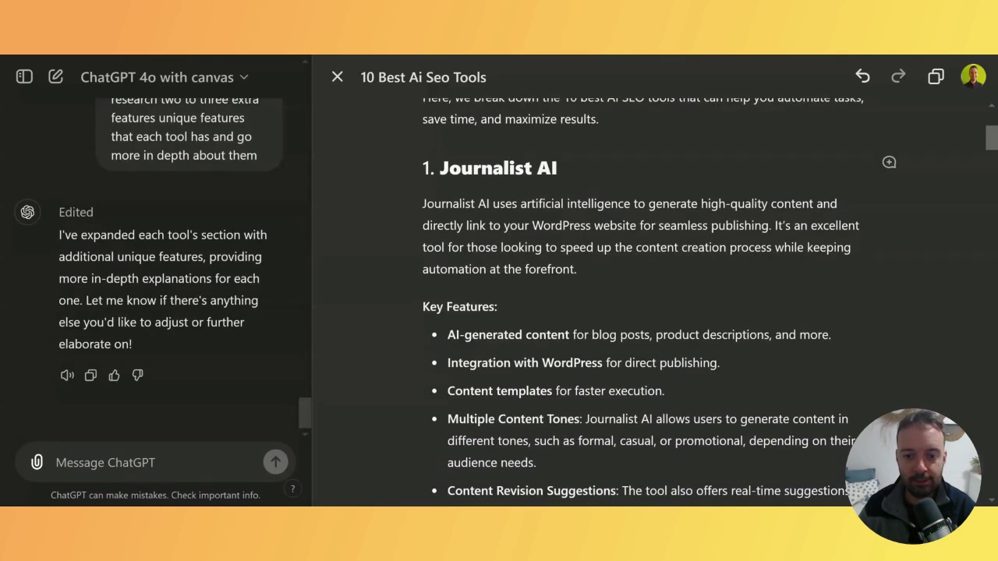
Review the expanded article's tool sections from Journalist AI through Page Optimizer Pro
scroll(647, 305, down, 2)
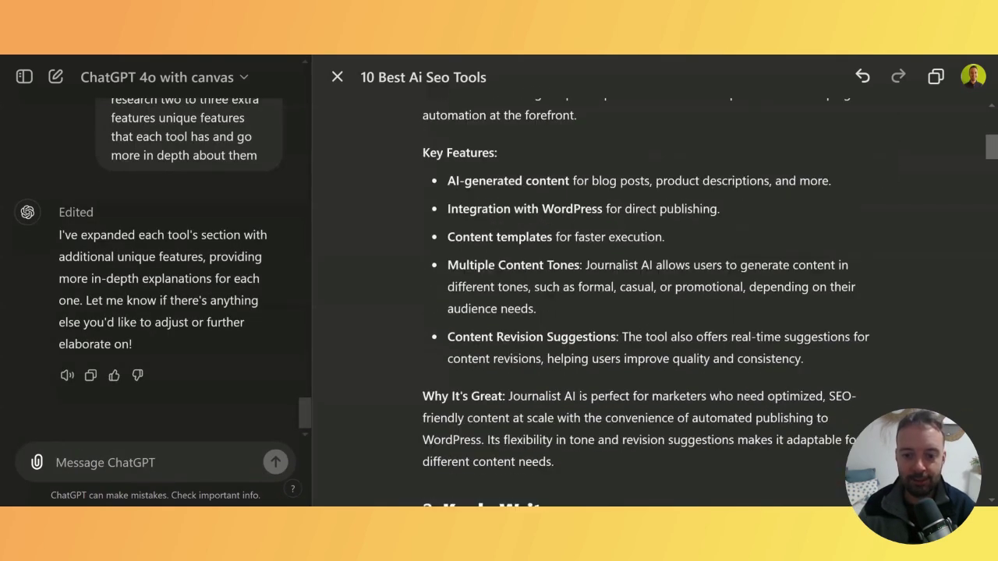
scroll(647, 304, down, 2)
scroll(647, 305, up, 2)
scroll(647, 304, down, 6)
scroll(647, 304, down, 4)
scroll(648, 304, down, 12)
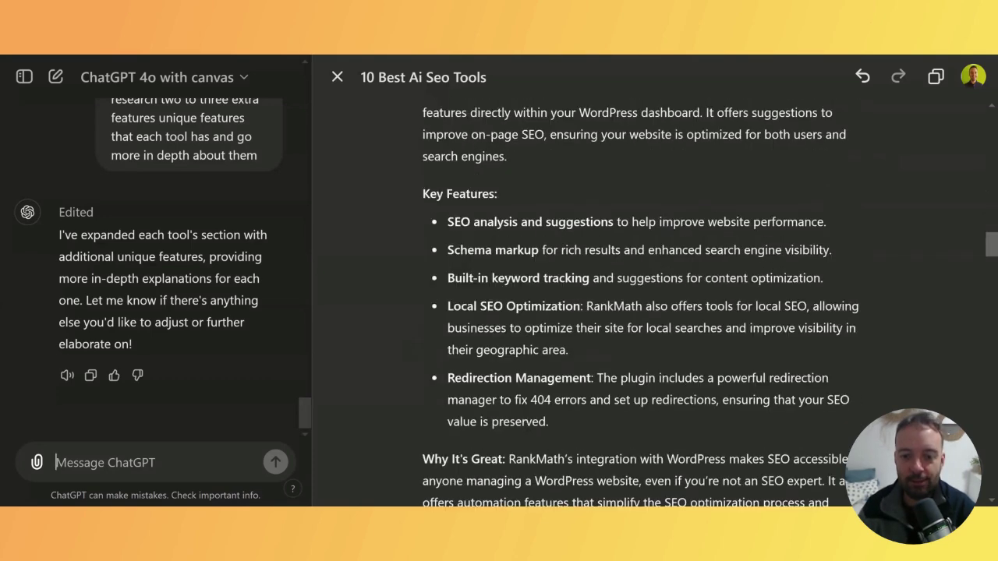
scroll(647, 304, down, 8)
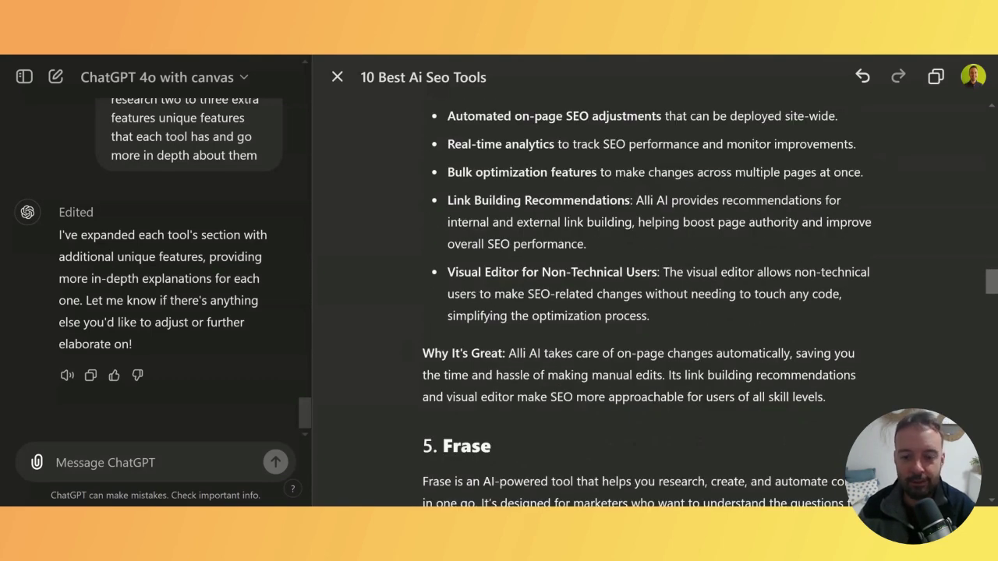
scroll(647, 304, down, 8)
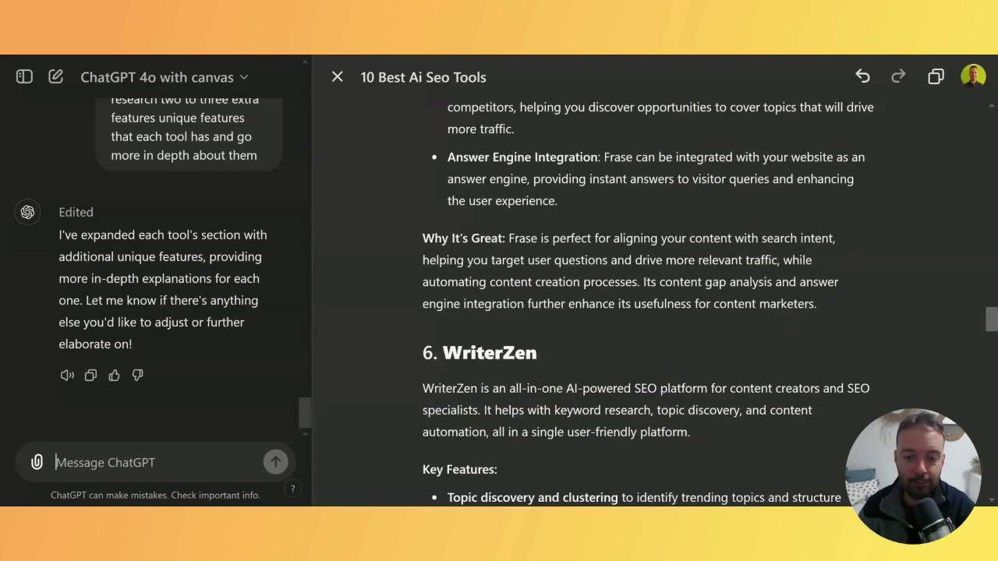
scroll(647, 304, down, 11)
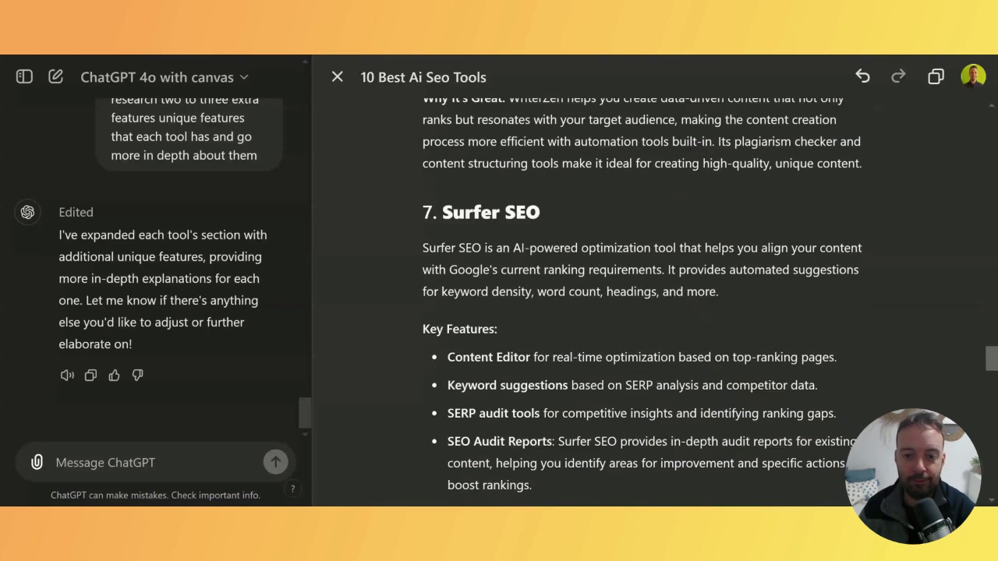
scroll(647, 304, down, 10)
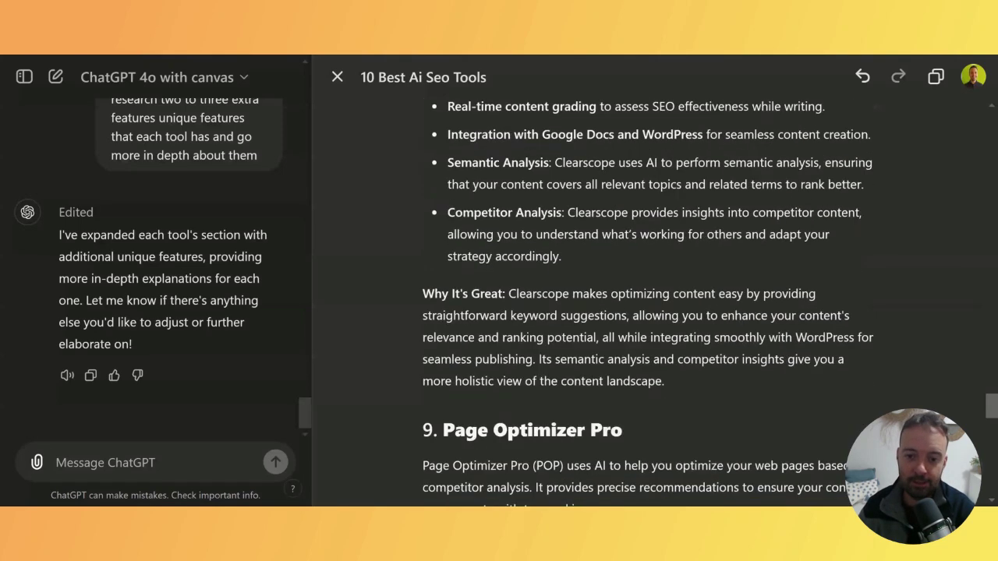
scroll(647, 304, down, 3)
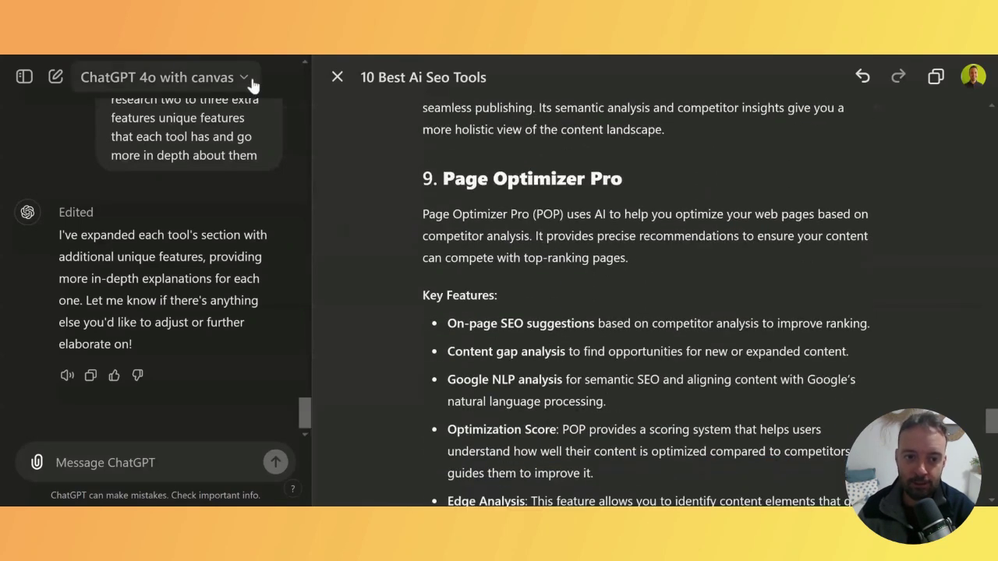
View the list of available ChatGPT models, and look over the article's introduction and Journalist AI section again
click(252, 82)
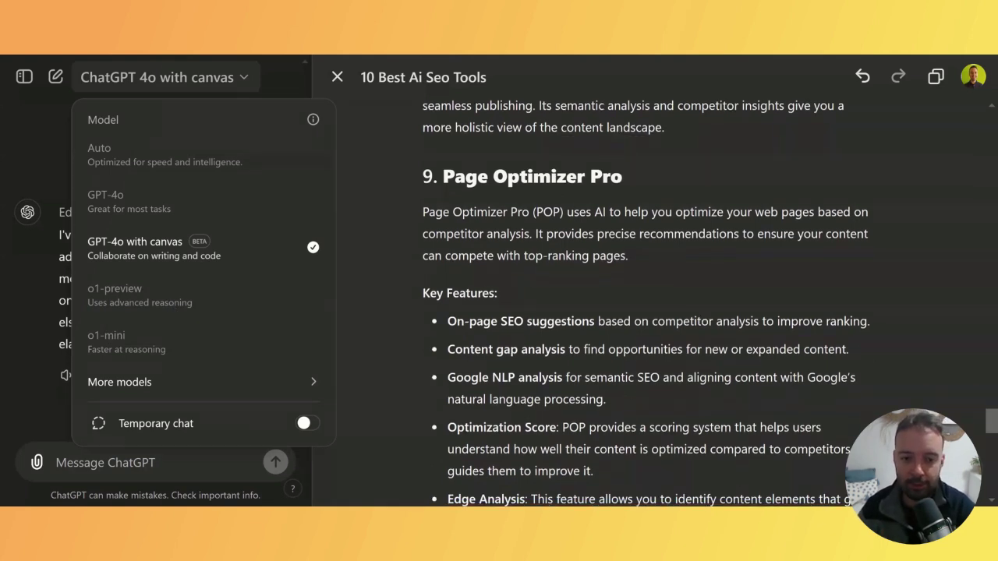
scroll(647, 304, down, 1)
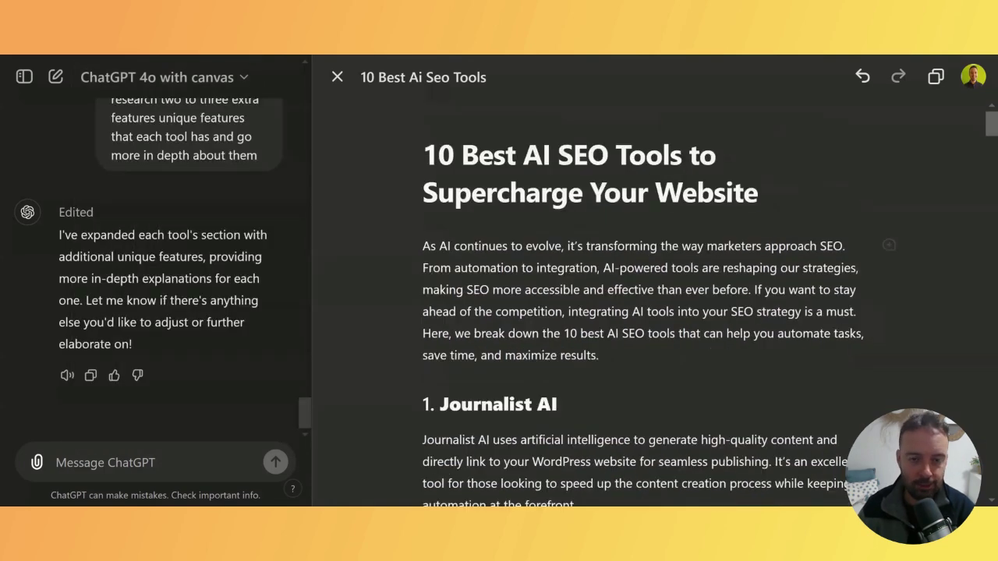
scroll(648, 305, down, 5)
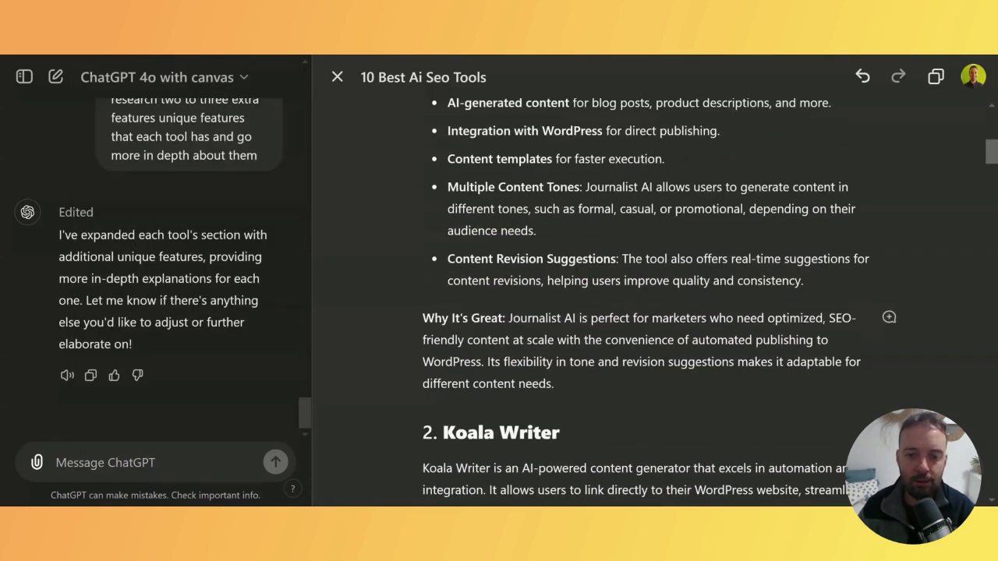